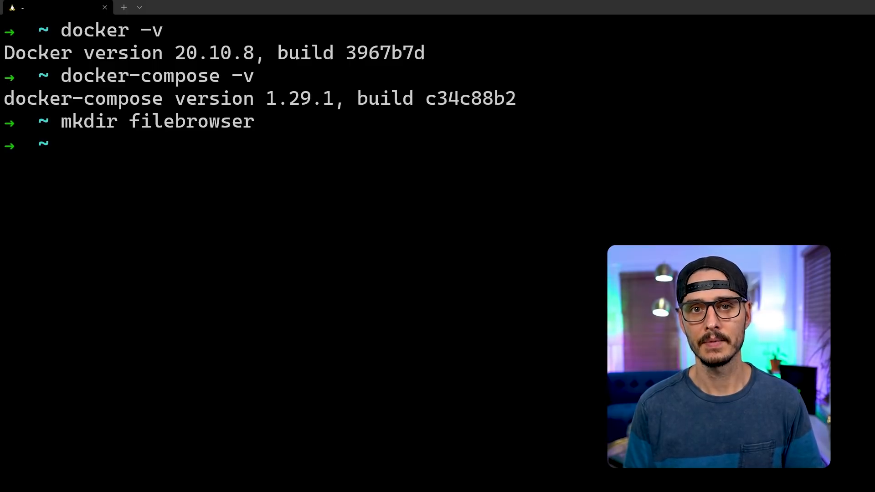
Go into the filebrowser folder, create an empty docker-compose.yml there, and list the folder.
type("cd fil")
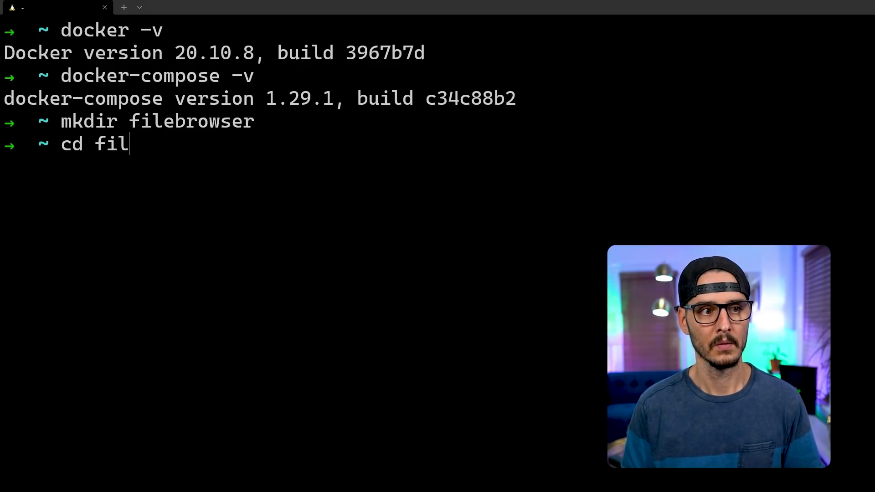
key("Tab")
key("Return")
type("touch docker-compose.yml")
key("Return")
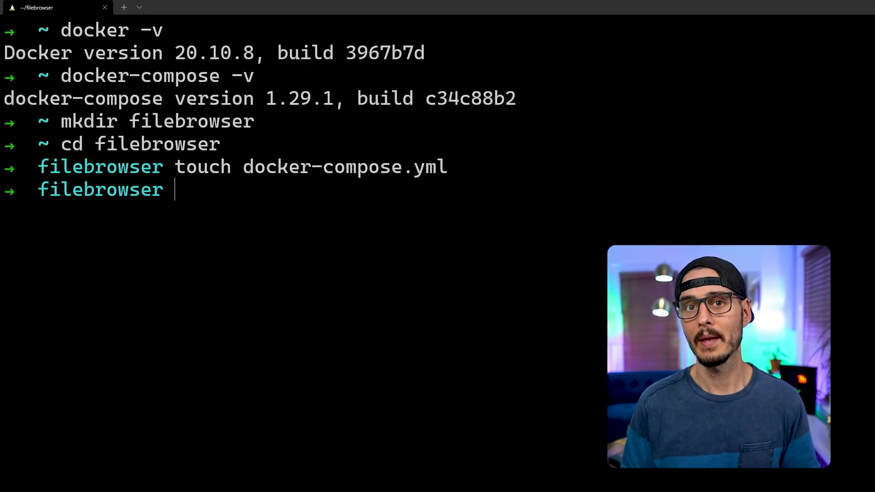
type("ls")
key("Return")
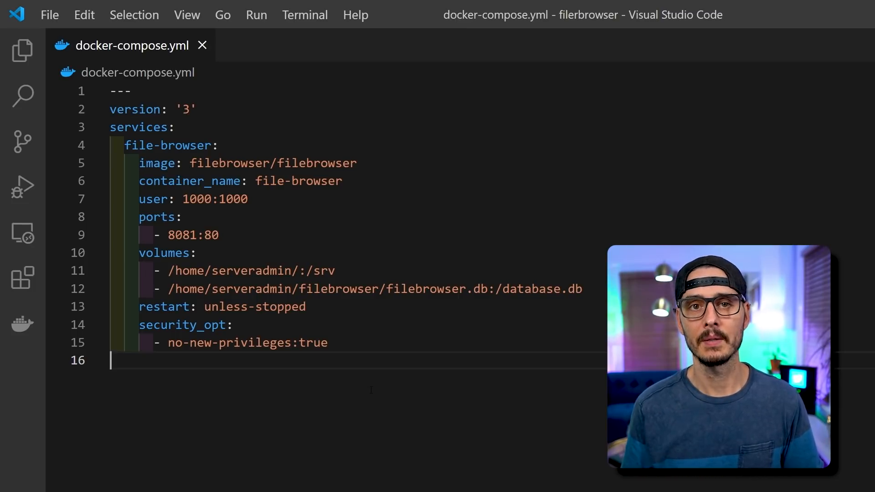
key("Up")
key("Up")
key("Up")
key("Up")
key("ctrl+Home")
key("Down")
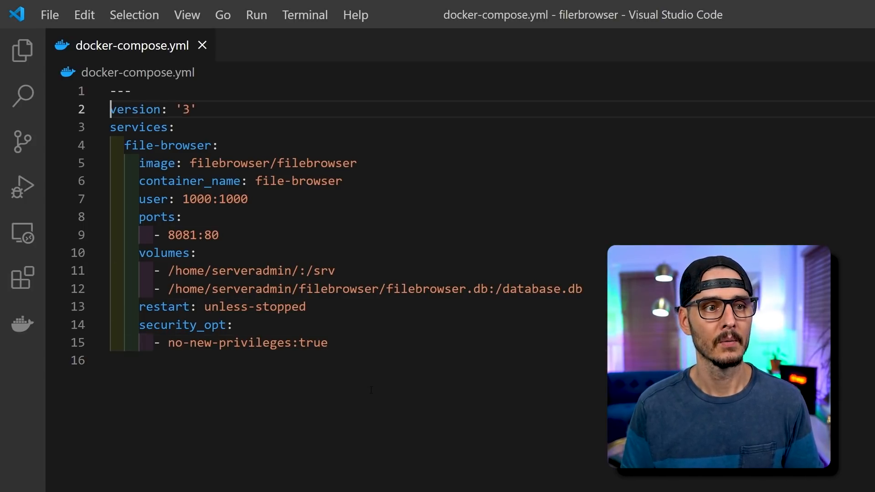
key("Down")
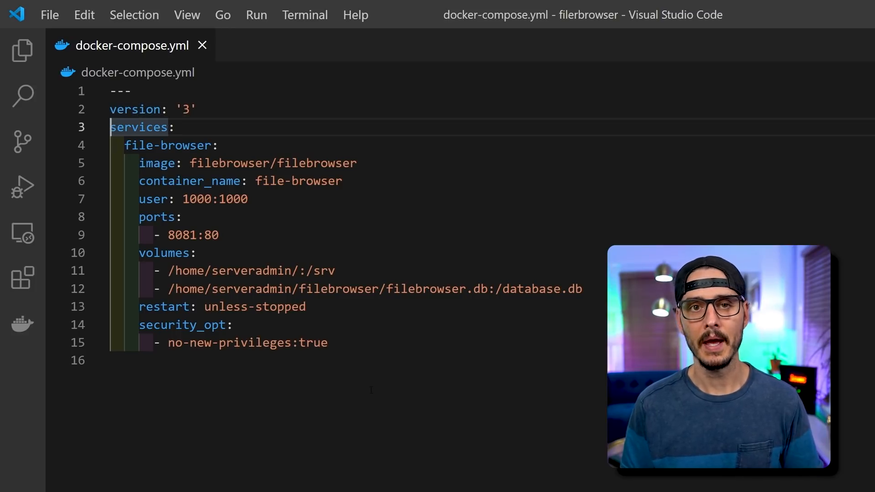
key("Down")
key("Right")
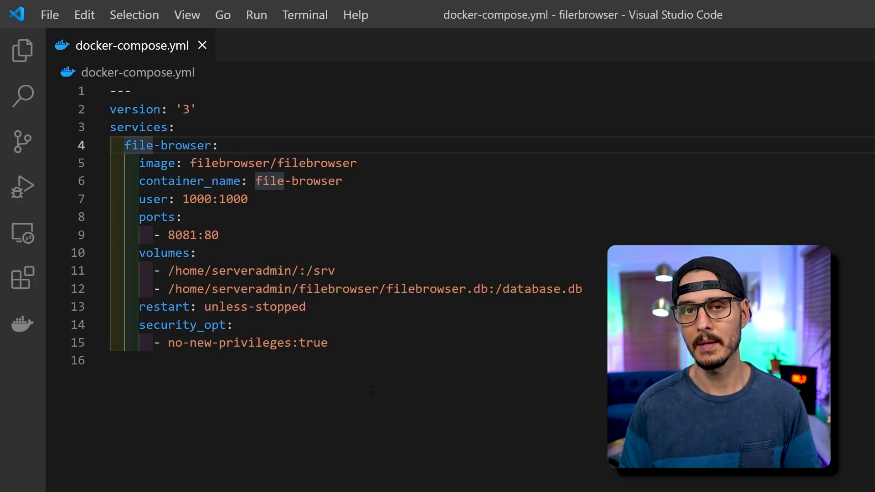
key("Down")
key("Right")
key("Right")
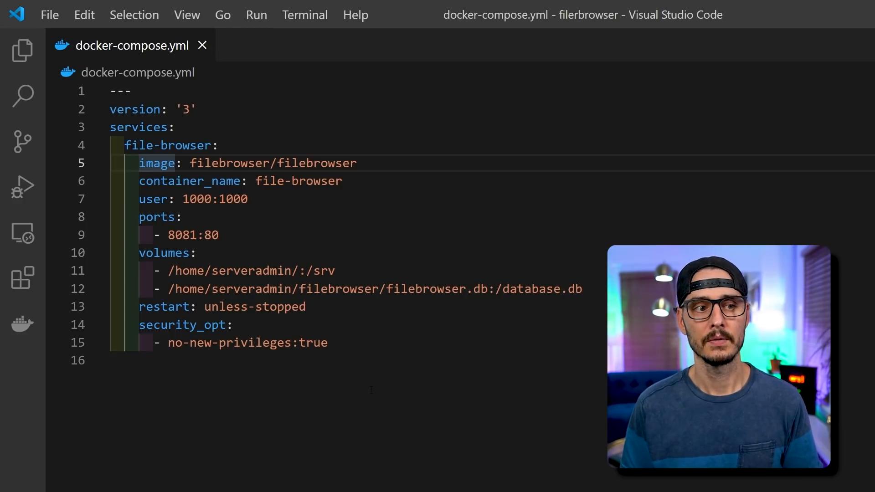
key("Right")
key("ctrl+Right")
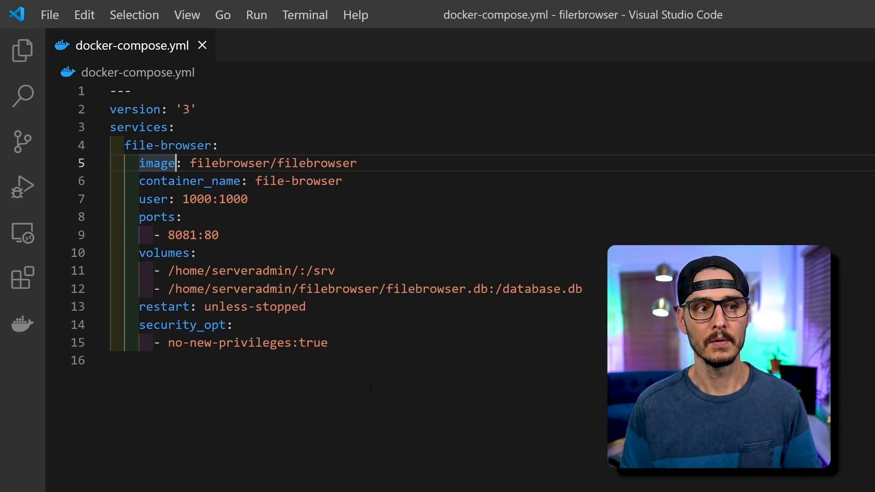
key("Right")
key("Right")
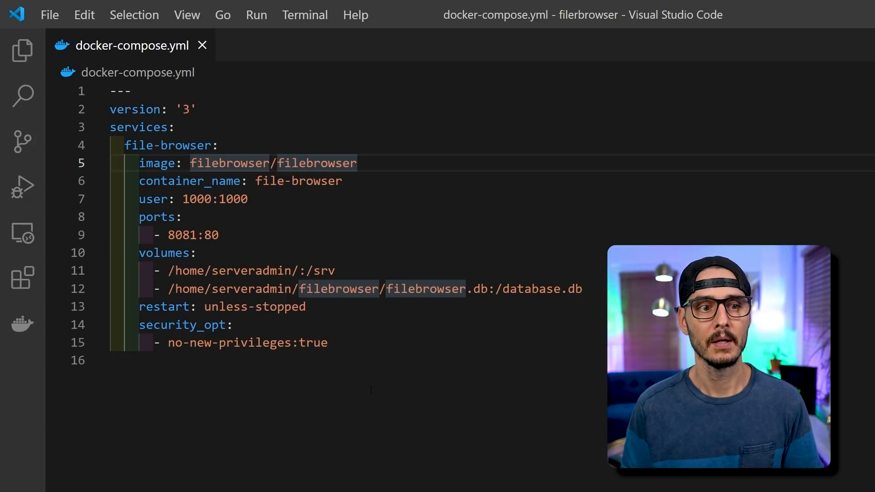
key("Right")
key("Right")
key("Right")
key("Right")
key("Right")
key("Right")
key("Right")
key("Right")
key("Right")
key("Right")
key("Right")
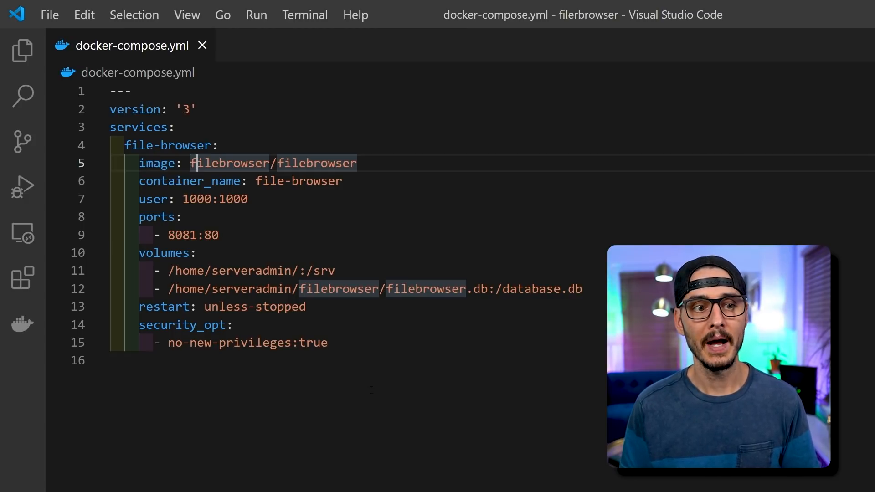
key("Right")
key("Right")
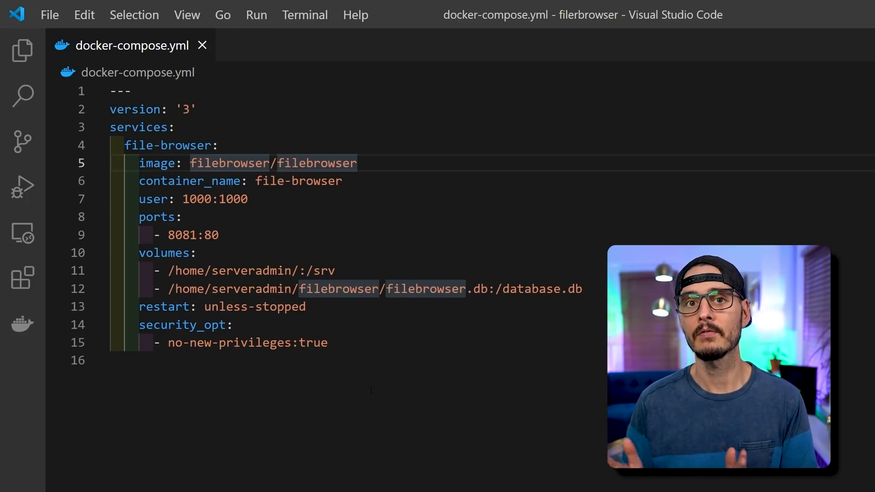
key("Down")
key("ctrl+Left")
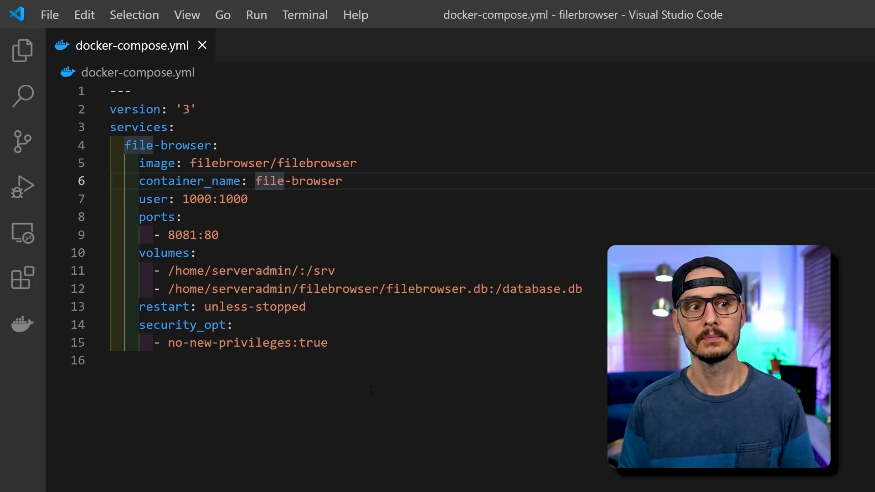
key("Up")
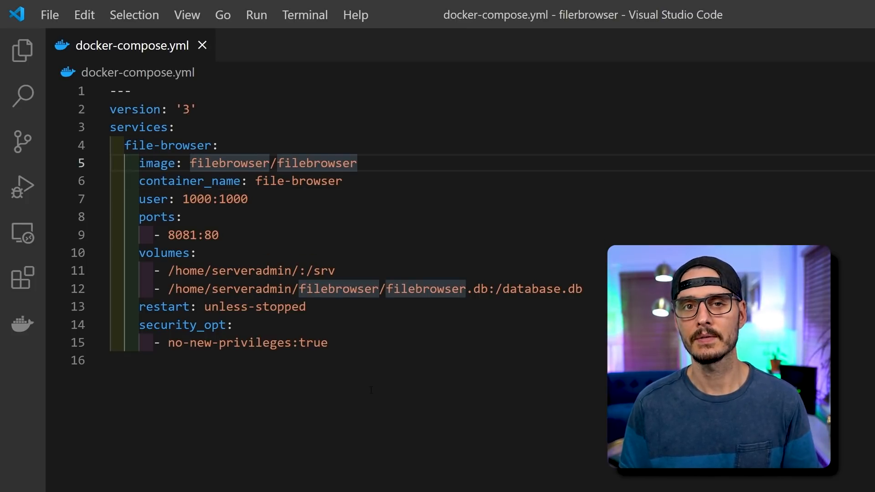
key("Down")
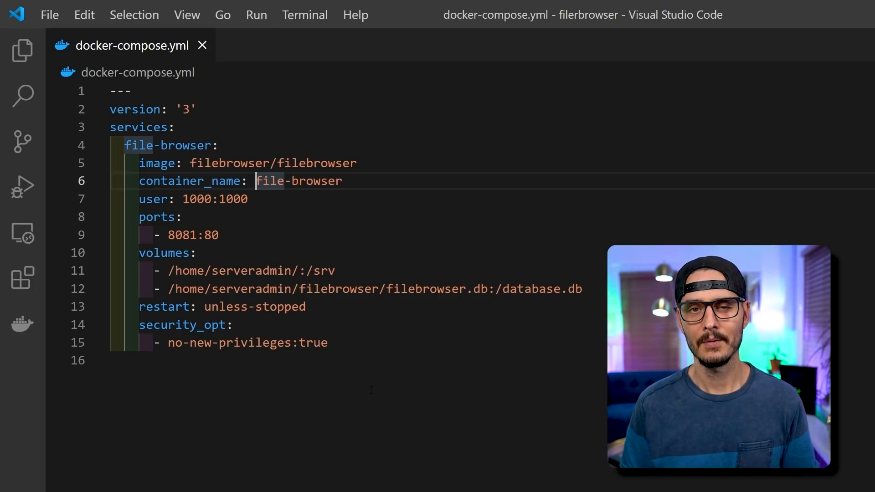
key("Down")
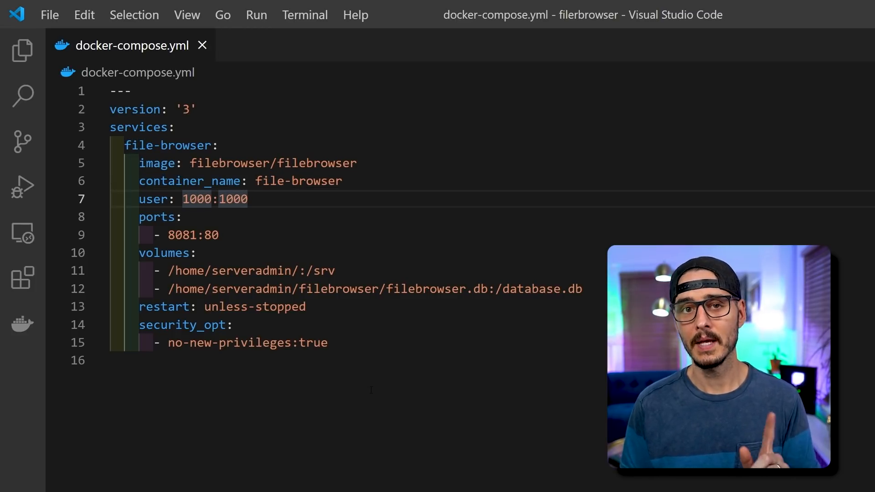
key("Home")
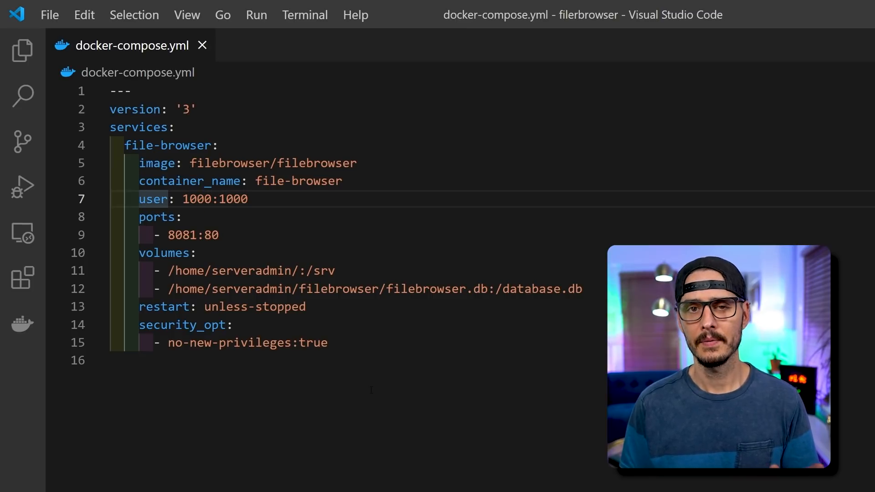
key("Right")
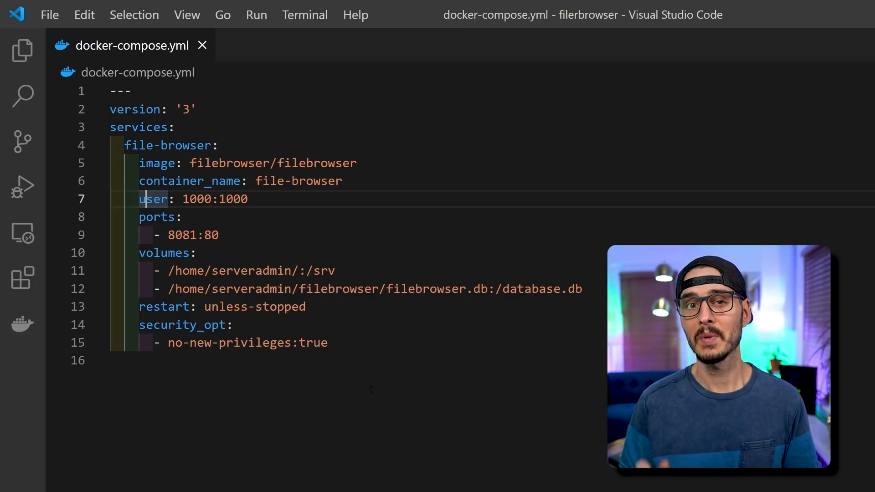
key("Right")
key("Right")
key("Right")
key("Right")
key("Right")
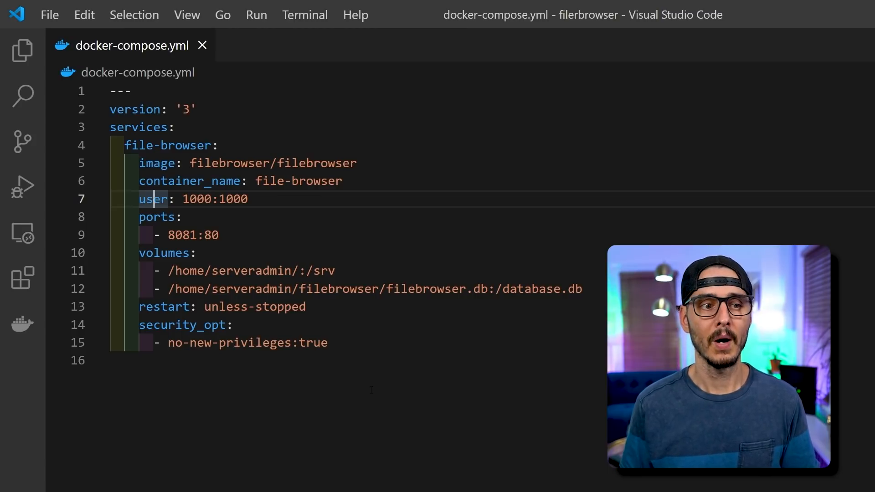
key("Right")
key("Right")
key("Right")
key("Right")
key("Right")
key("Right")
key("Right")
key("Right")
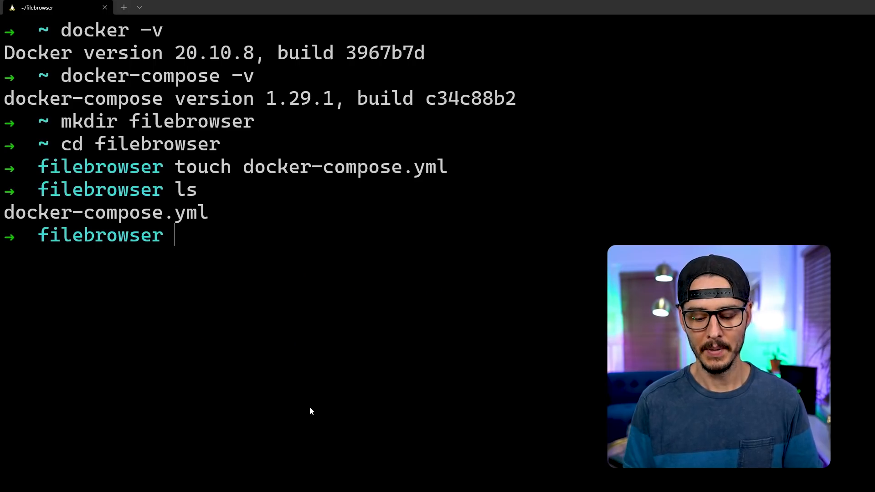
type("id")
key("Return")
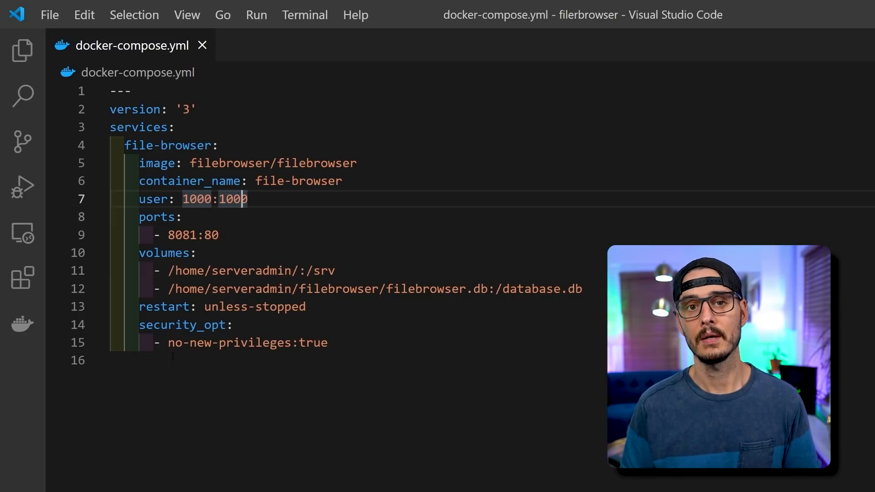
double_click(176, 217)
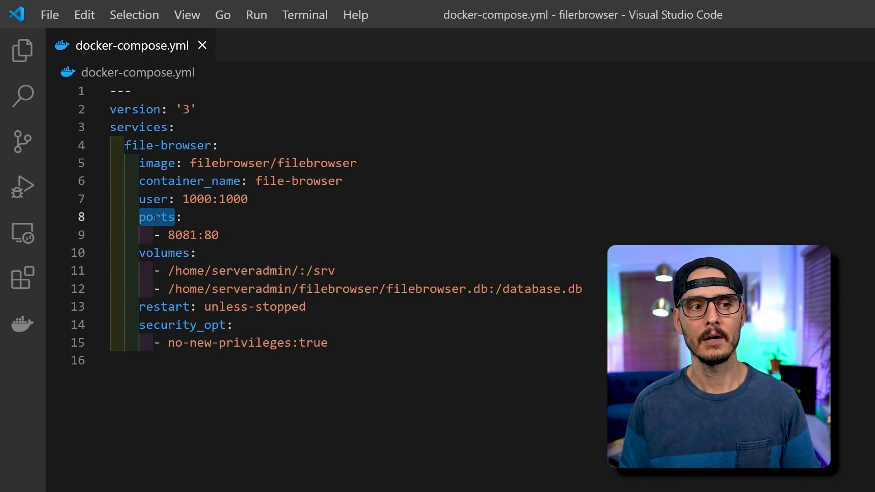
double_click(182, 235)
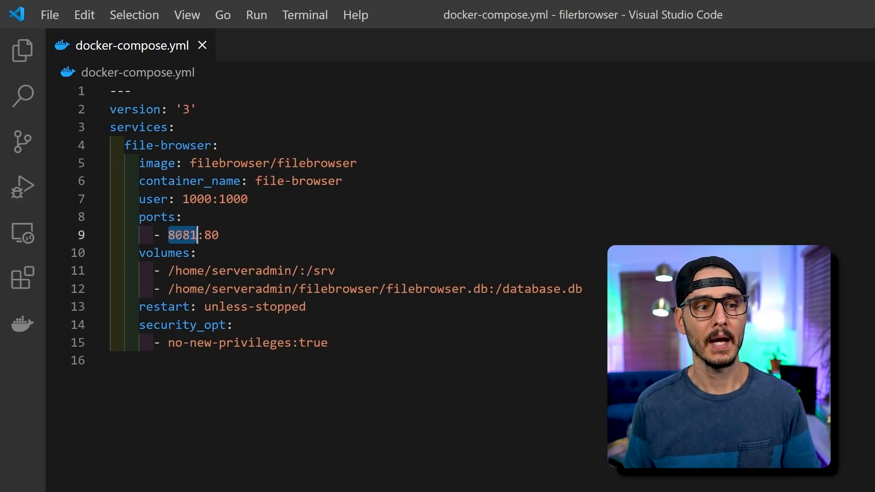
left_click(212, 235)
double_click(182, 235)
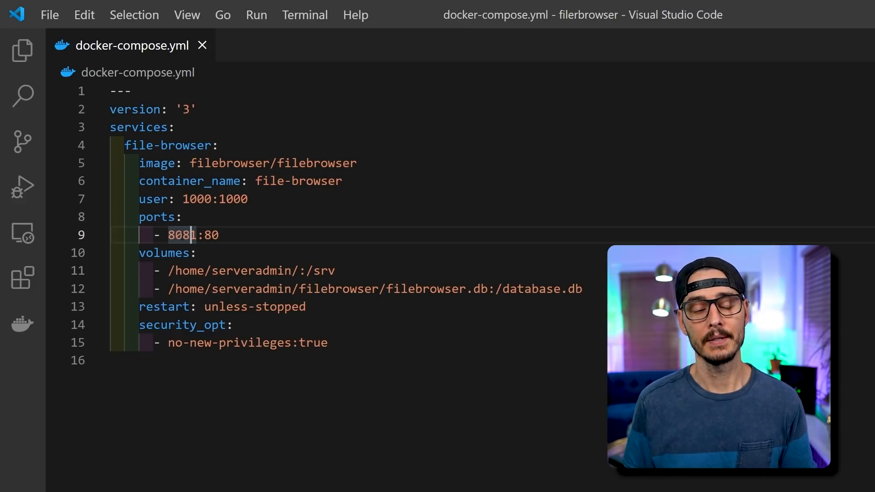
key("Left")
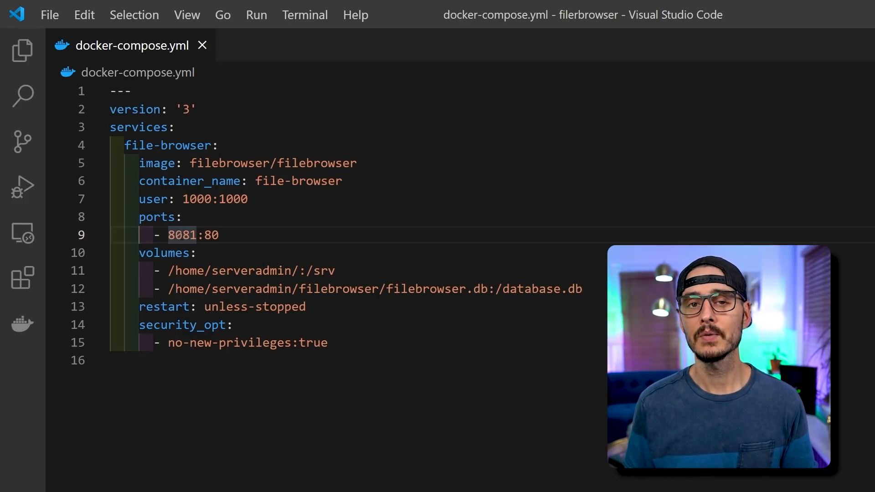
key("Right")
key("Right")
key("Right")
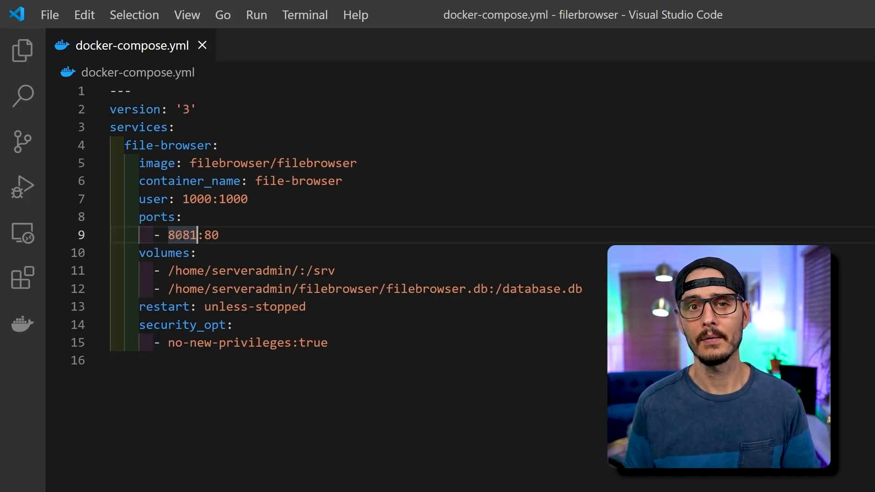
key("Left")
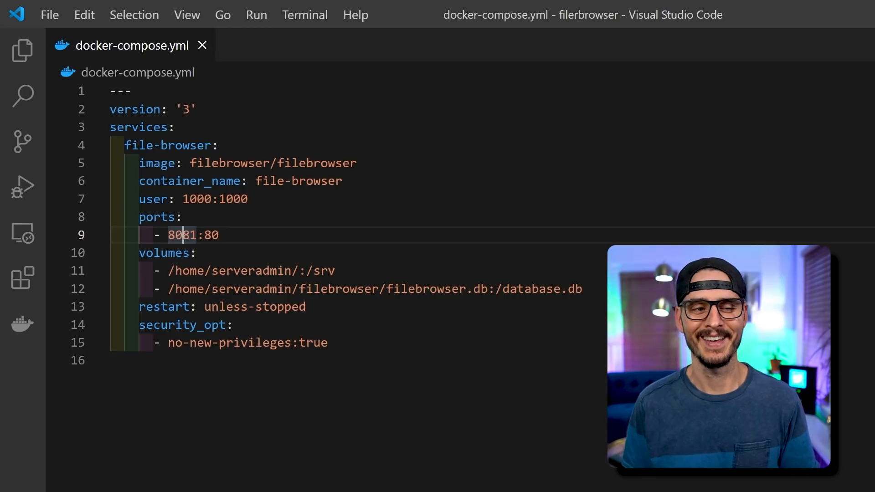
left_click(154, 253)
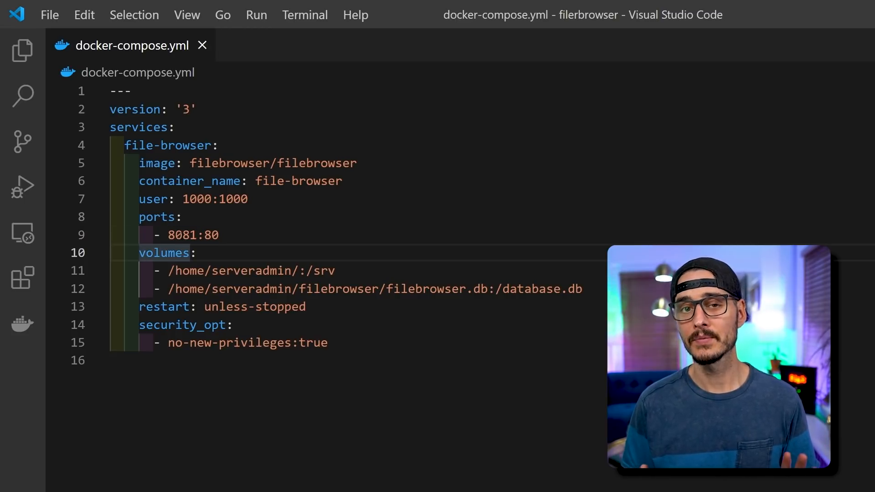
key("Down")
key("Right")
key("Right")
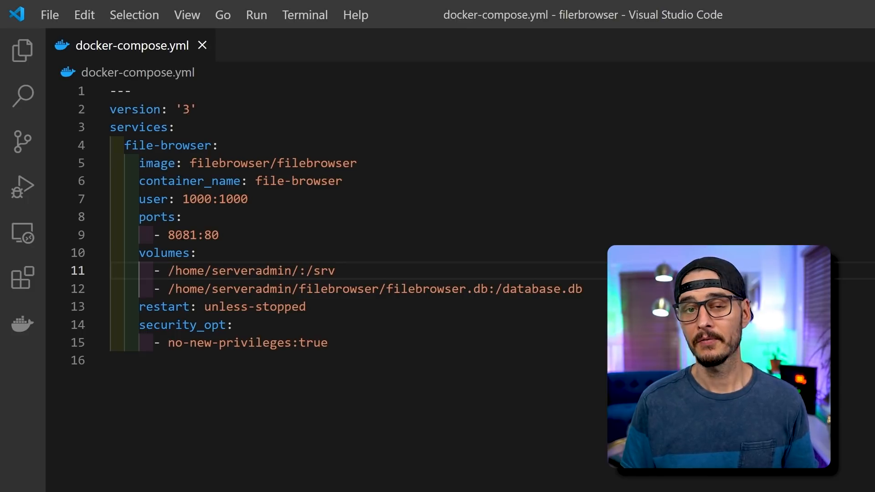
key("Right")
key("Right")
key("Right")
key("Right")
key("Right")
key("Right")
key("Right")
key("Right")
key("Right")
key("Right")
key("Right")
key("Right")
key("Right")
key("Right")
key("Right")
key("Right")
key("Right")
key("Right")
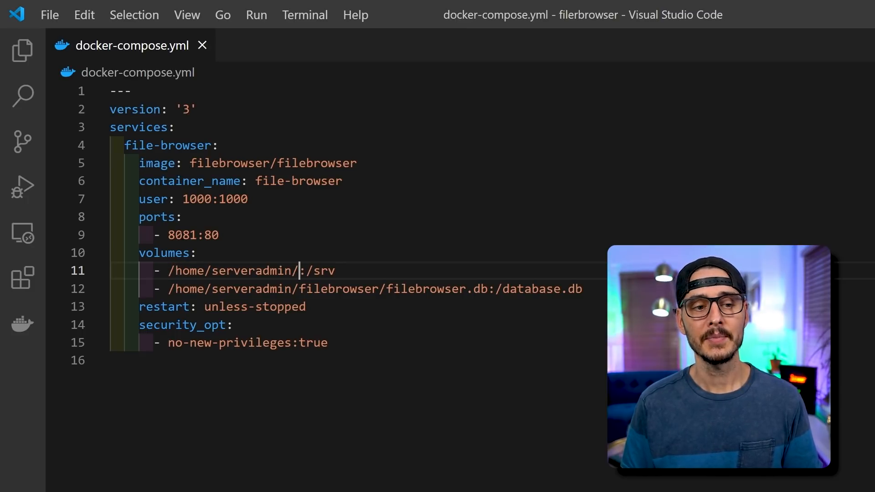
key("Left")
key("Left")
key("Left")
key("Left")
key("Left")
key("Left")
key("Left")
key("Left")
key("Left")
key("Left")
key("Left")
key("Left")
key("Left")
key("Left")
key("Left")
key("Left")
key("Left")
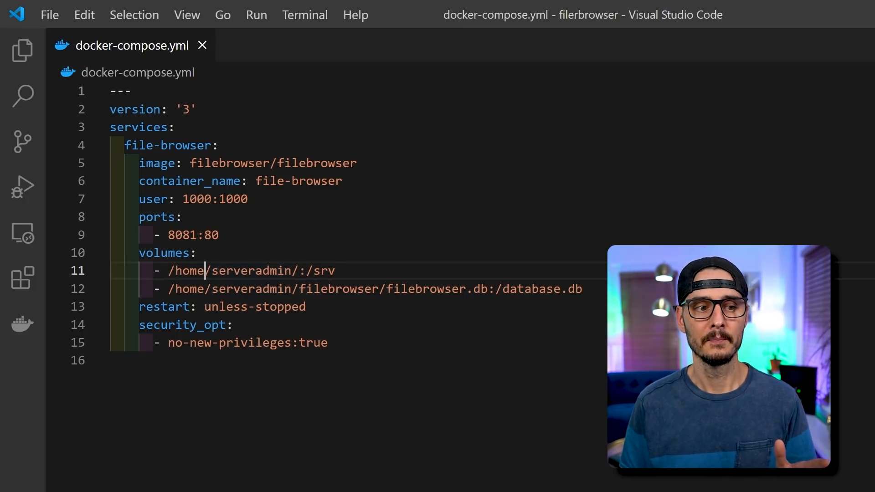
key("Right")
key("Right")
key("Right")
key("Right")
key("Right")
key("Right")
key("Right")
key("Right")
key("Right")
key("Right")
key("Right")
key("Right")
key("Right")
key("Right")
key("Right")
key("Right")
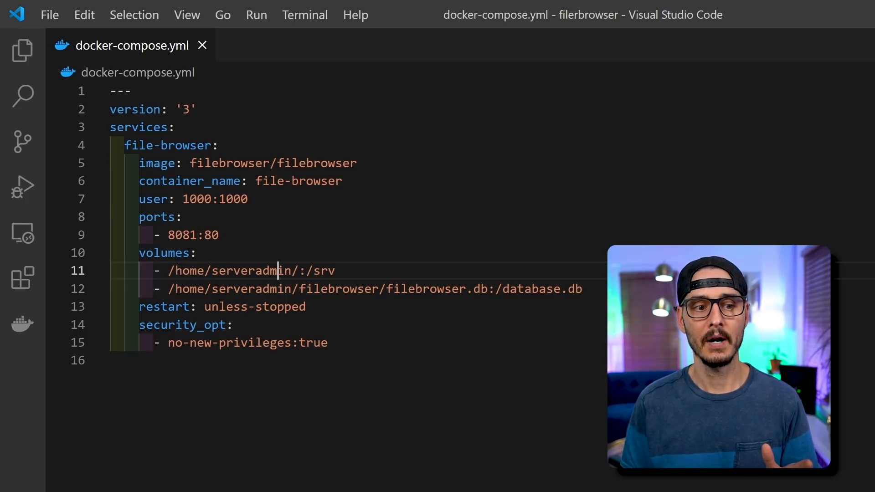
key("Right")
key("Right")
key("Right")
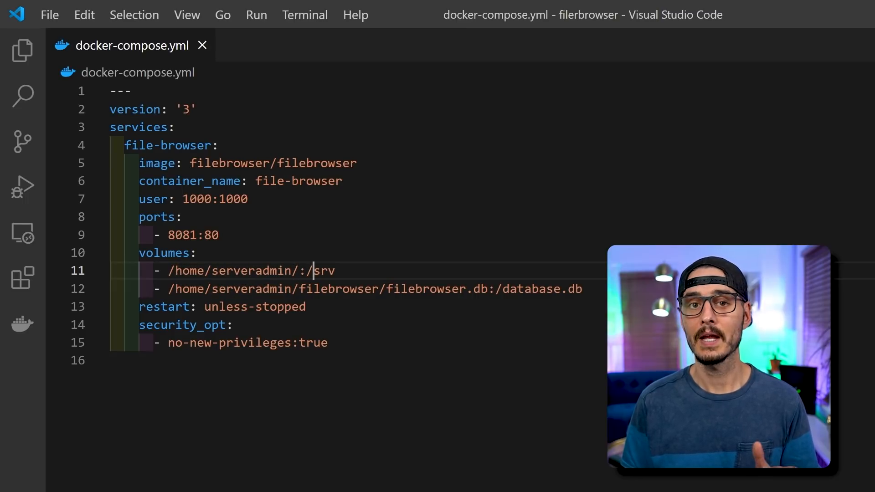
key("Right")
key("Right")
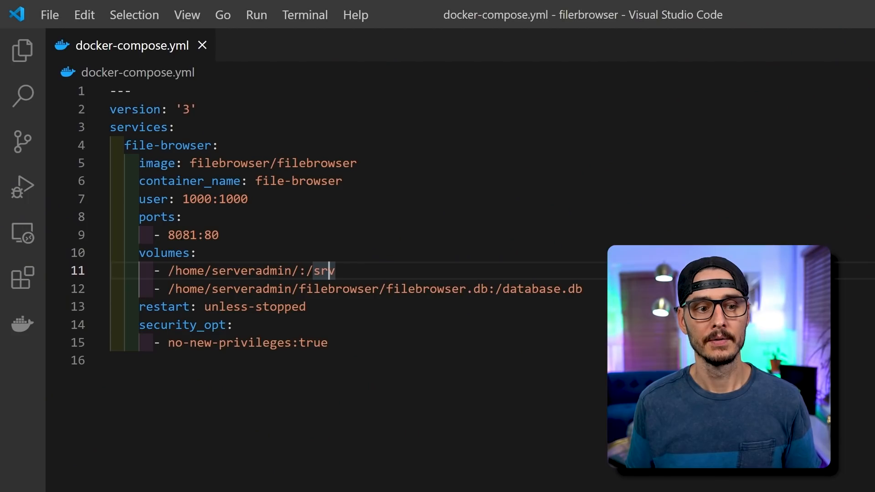
key("Left")
key("Left")
key("Left")
key("Left")
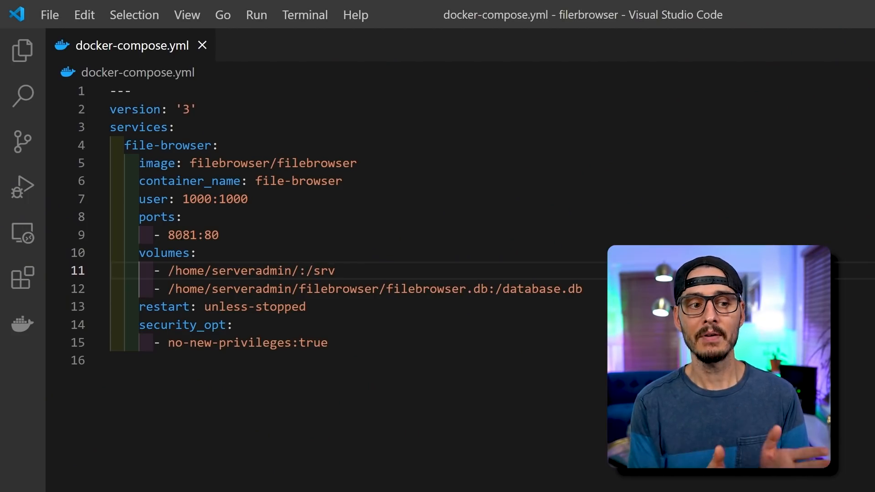
key("Left")
key("Left")
key("Left")
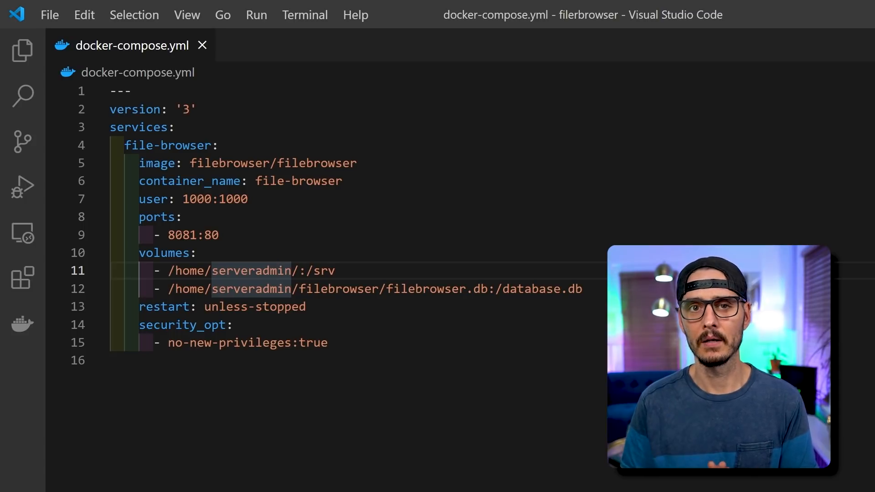
key("Right")
key("Right")
key("Right")
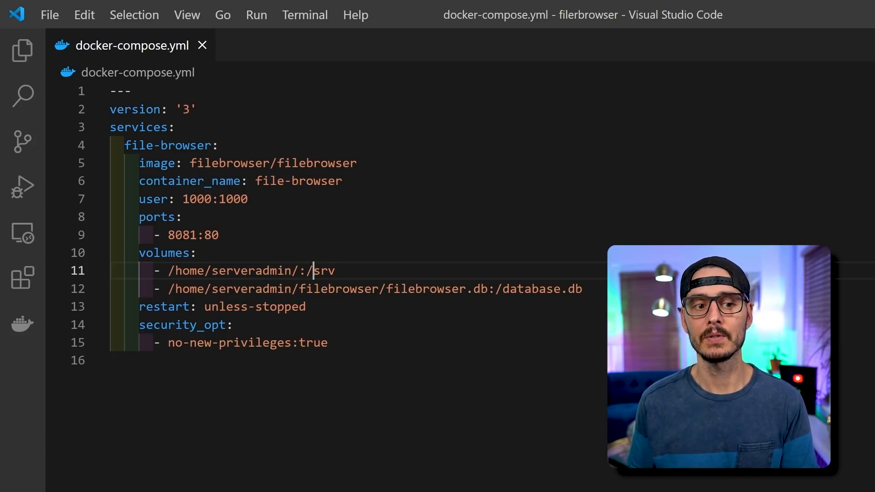
key("Left")
key("Left")
key("Left")
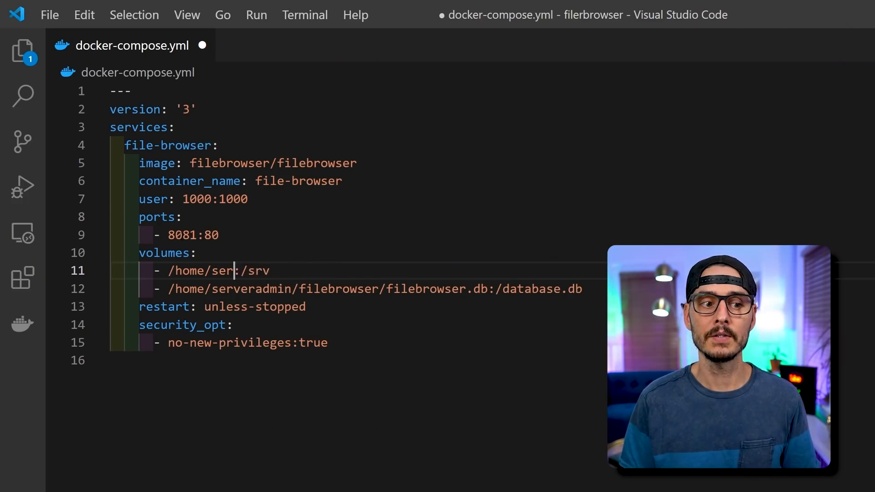
Change the first volume's host path to /home/serveradmin/ mounted at /srv and save the file.
key("BackSpace")
key("BackSpace")
key("BackSpace")
key("BackSpace")
key("BackSpace")
key("BackSpace")
key("BackSpace")
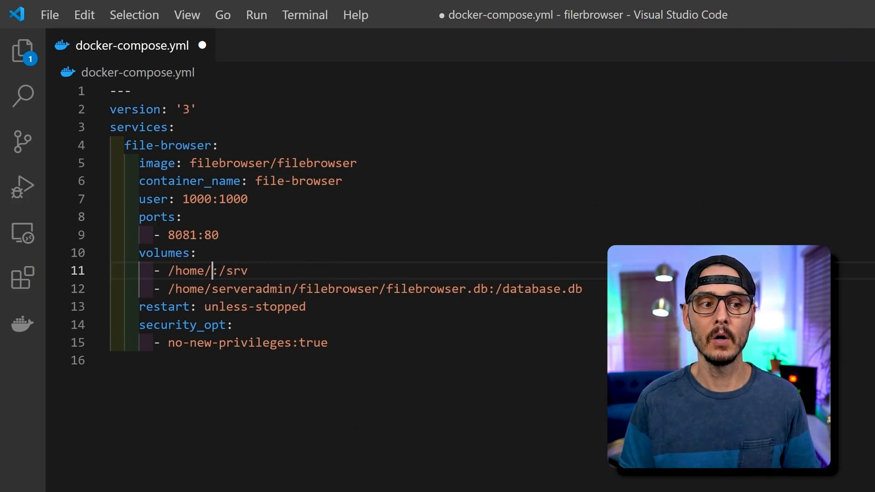
key("BackSpace")
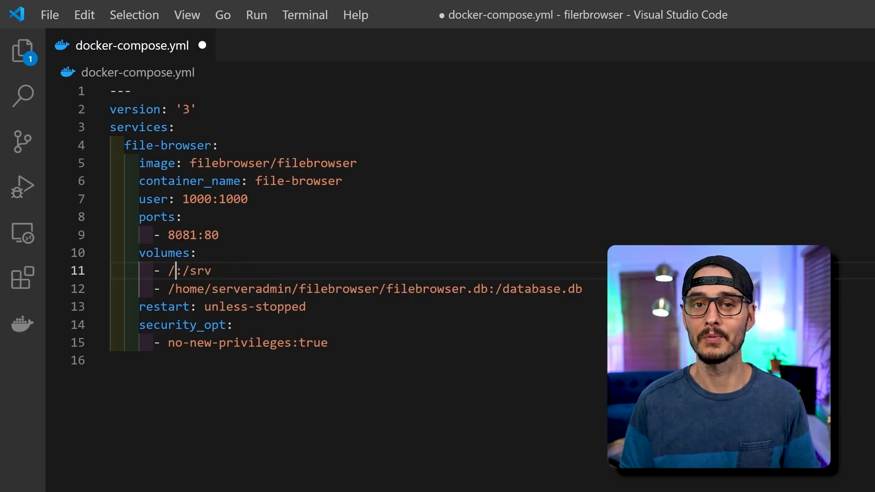
type("home/serveradmin/")
key("ctrl+s")
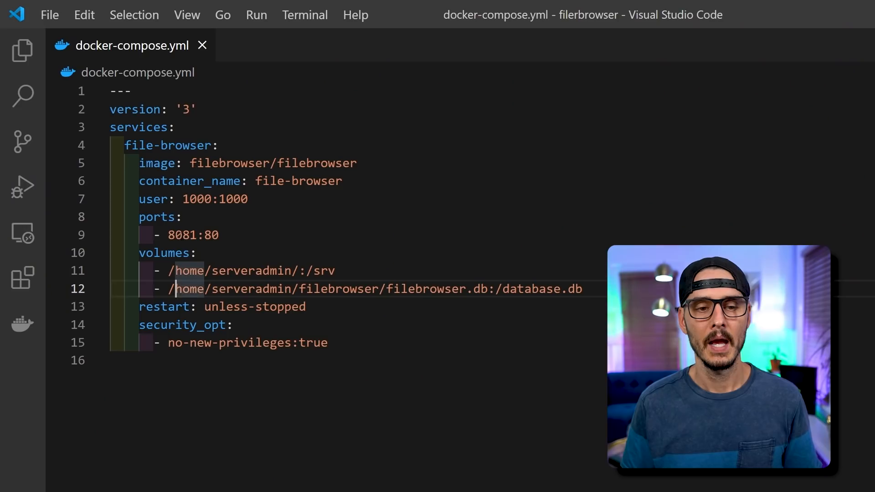
left_click(241, 289)
key("Right")
key("Right")
key("Right")
key("Right")
key("Right")
key("Right")
key("Right")
key("Right")
key("Right")
key("Right")
key("Right")
key("Right")
key("Right")
key("Right")
key("Right")
key("Right")
key("Right")
key("Right")
key("Right")
key("Right")
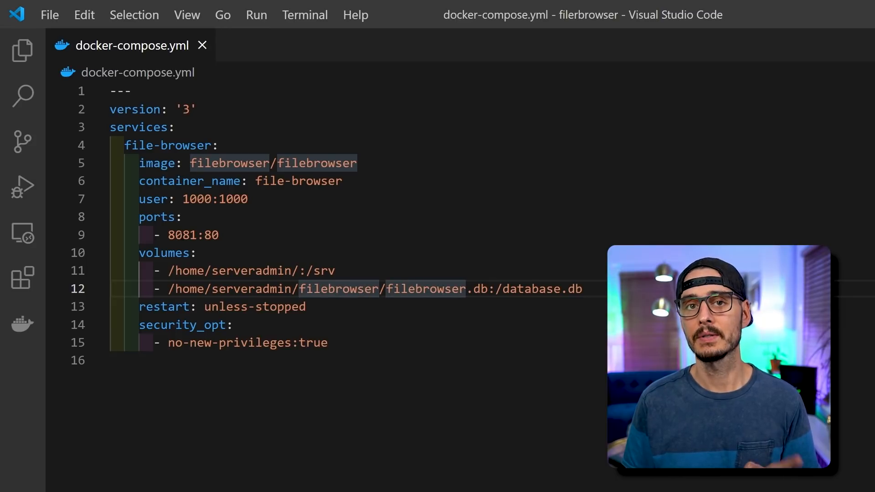
Review the database volume and restart policy lines, selecting the filebrowser.db file name on line 12.
key("Right")
key("Right")
key("Right")
key("Right")
key("Right")
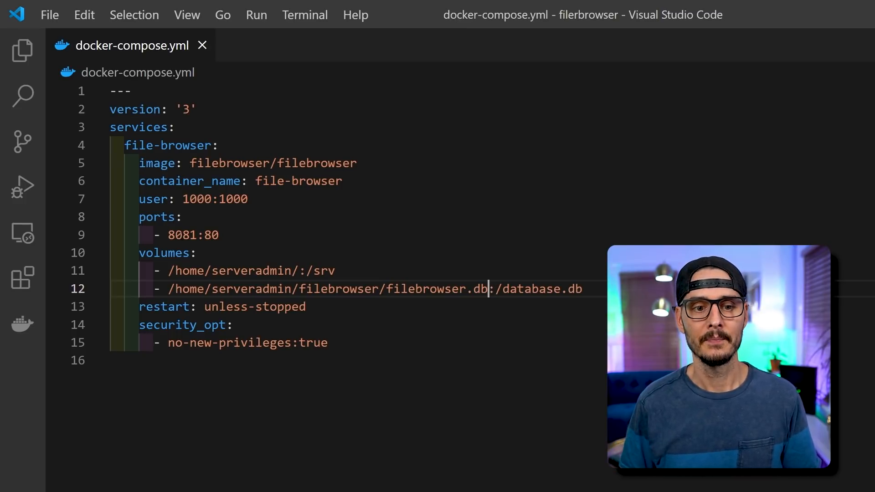
key("ctrl+Left")
key("ctrl+Left")
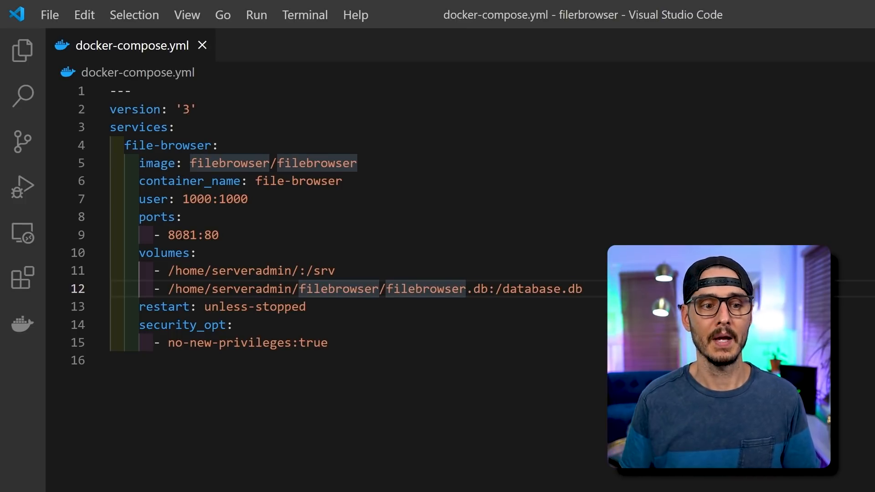
key("Left")
key("Left")
key("Left")
key("Left")
key("Left")
key("Left")
key("Left")
key("Left")
key("Left")
key("Left")
key("Left")
key("Left")
key("Left")
key("Left")
key("Left")
key("Left")
key("Left")
key("Left")
key("Left")
key("Left")
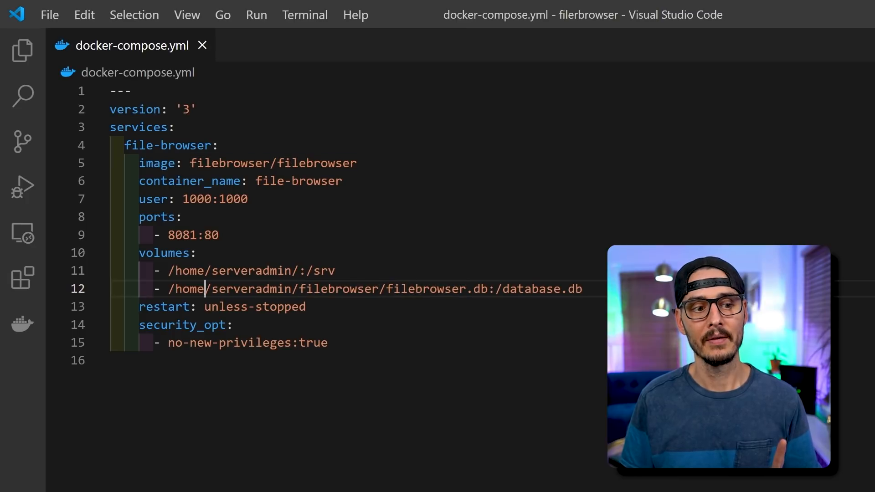
left_click(455, 289)
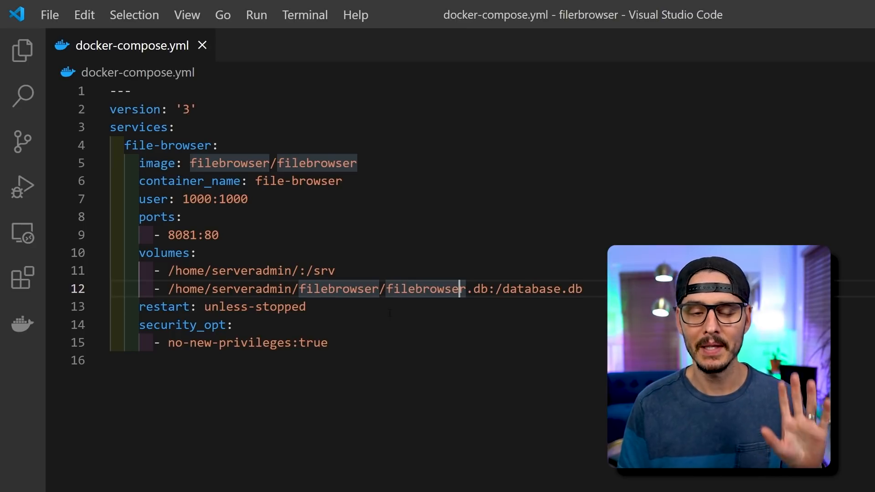
double_click(207, 305)
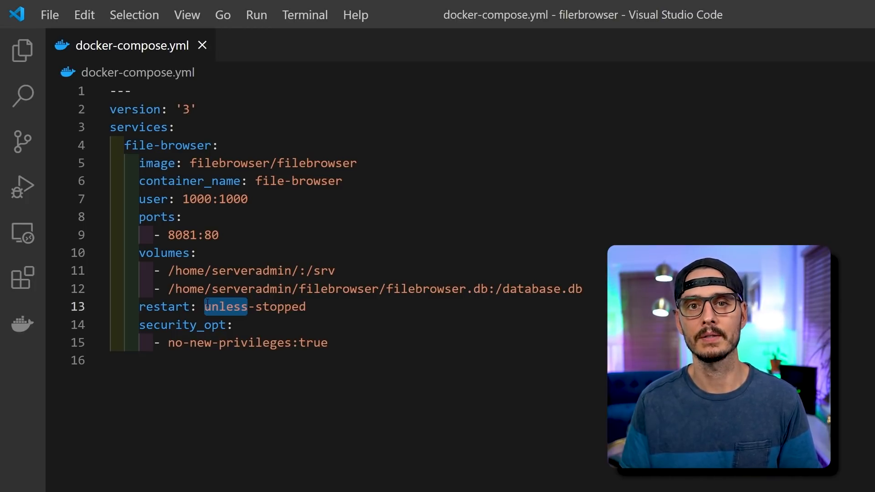
key("ctrl+Right")
key("ctrl+Right")
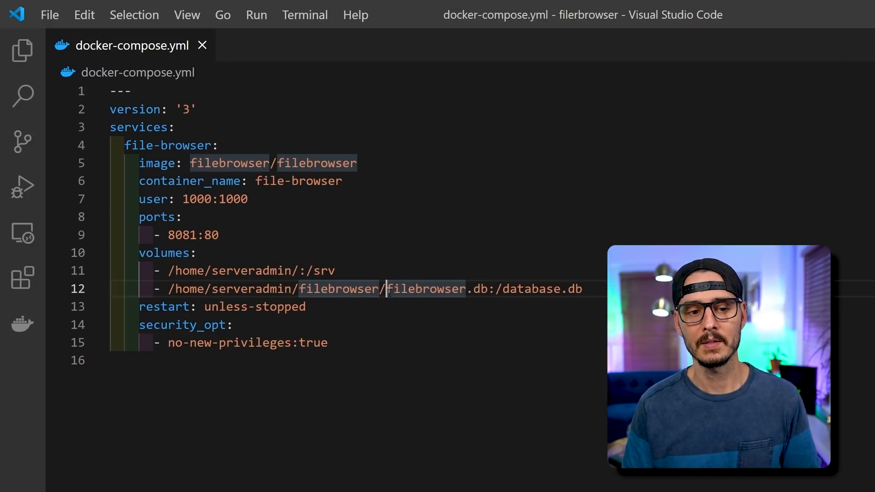
key("ctrl+shift+Right")
key("ctrl+shift+Right")
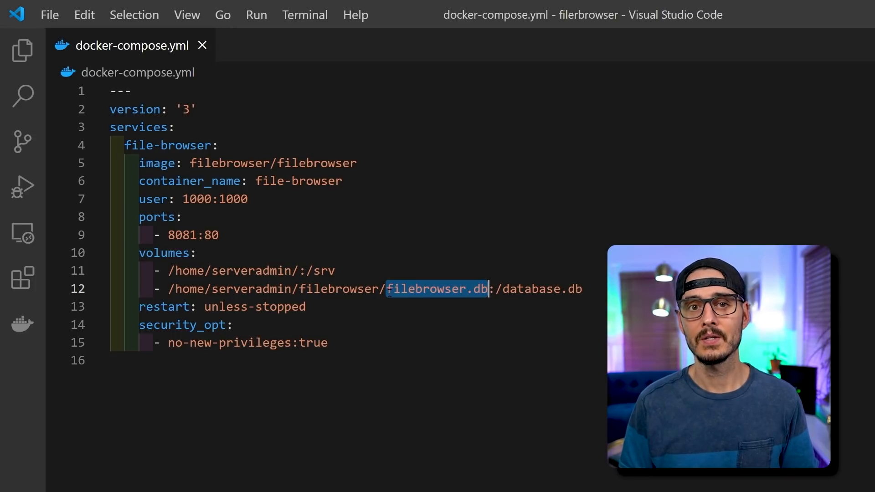
key("shift+Left")
key("shift+Left")
key("shift+Left")
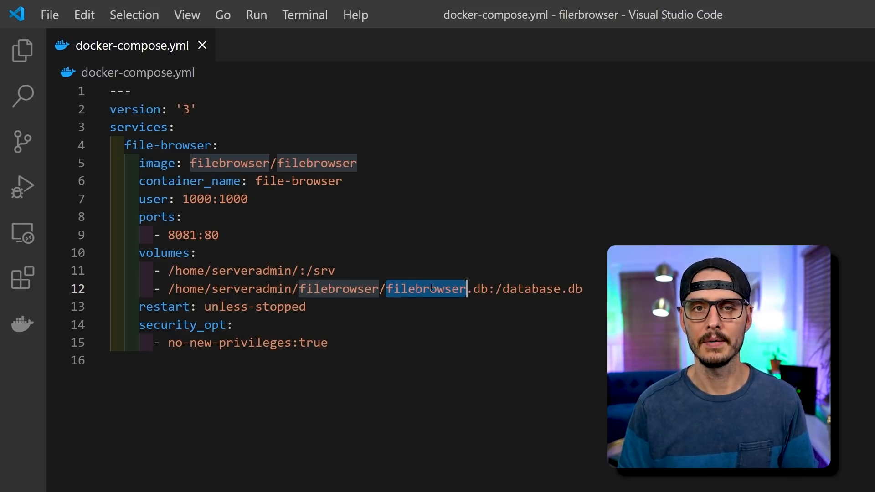
key("shift+Right")
key("shift+Right")
key("shift+Right")
key("ctrl+c")
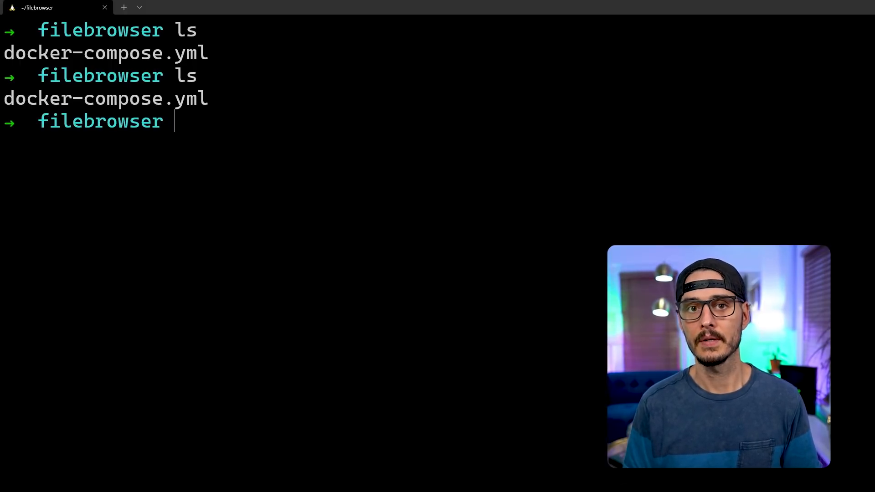
Create an empty filebrowser.db beside docker-compose.yml with touch and list the folder to confirm.
type("touch filebrowser.db")
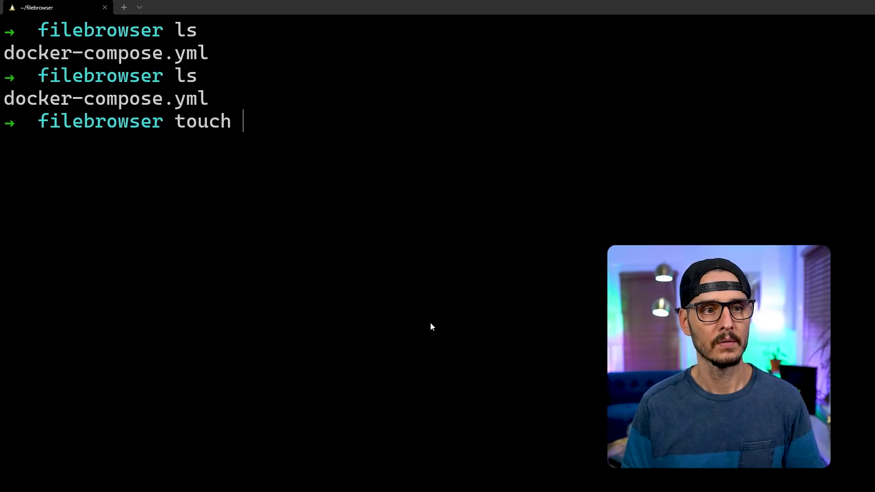
key("ctrl+v")
key("Return")
type("ls")
key("Return")
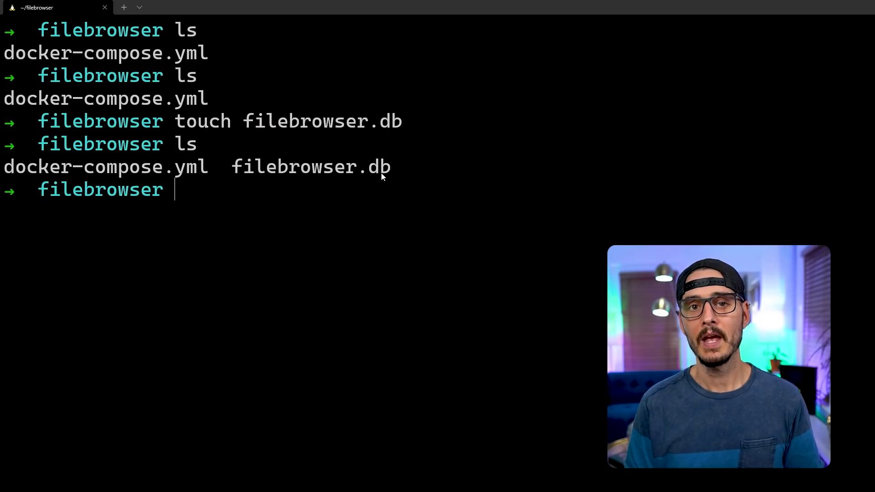
type("nano do")
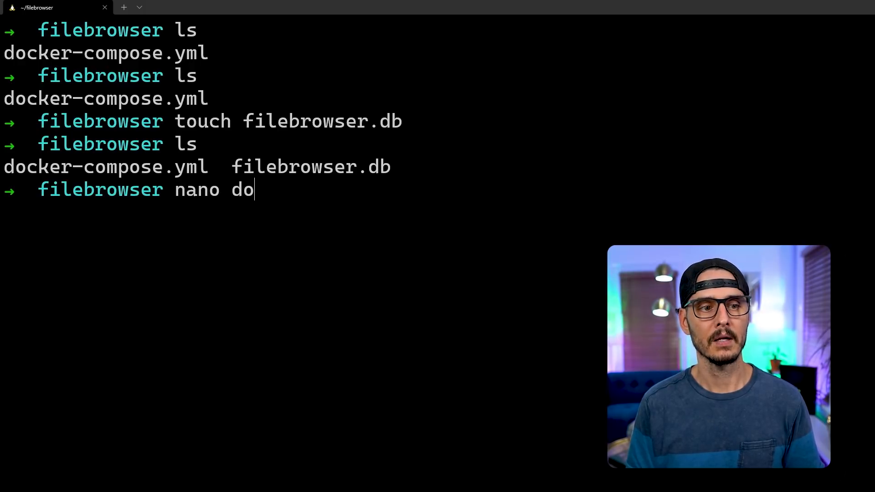
Paste the compose configuration into docker-compose.yml in nano, start the container, and check it with docker ps.
key("Tab")
key("Return")
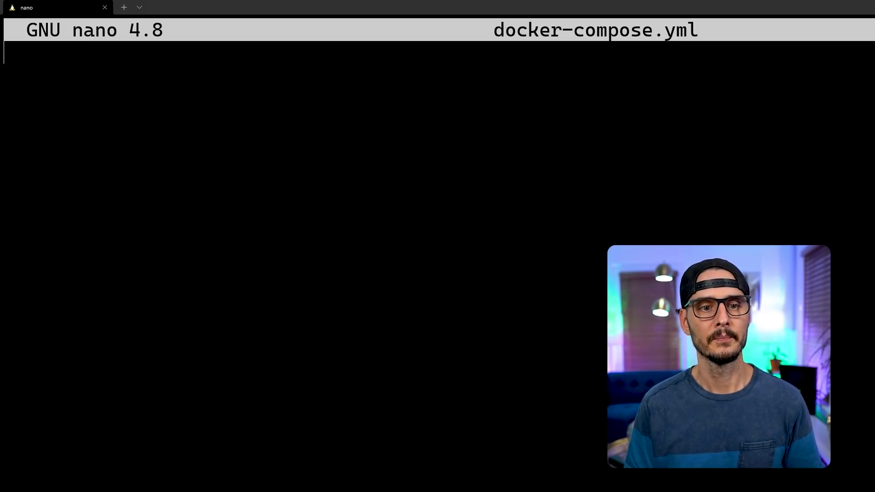
type("--- version: '3' services:   file-browser:     image: filebrowser/filebrowser     container_name: file-browser     user: 1000:1000     ports:       - 8081:80     volumes:       - /home/serveradmin/:/srv       - /home/serveradmin/filebrowser/filebrowser.db:/database.db     restart: unless-stopped     security_opt:       - no-new-privileges:true")
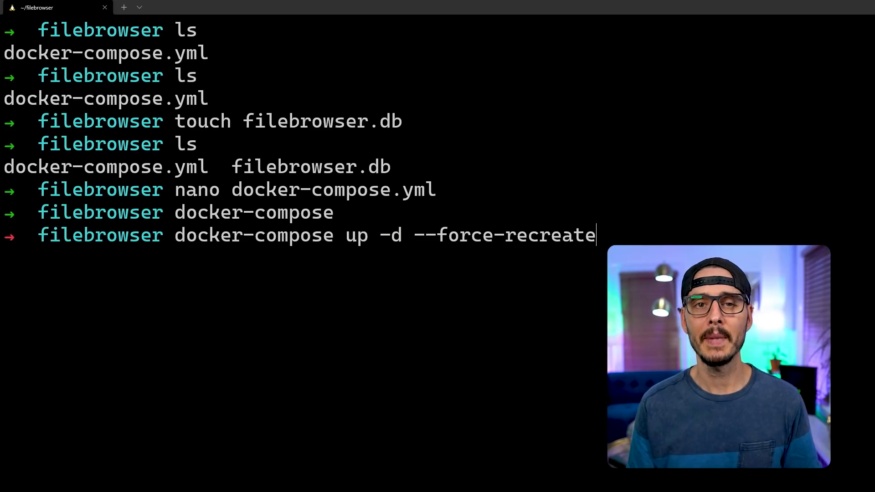
key("Return")
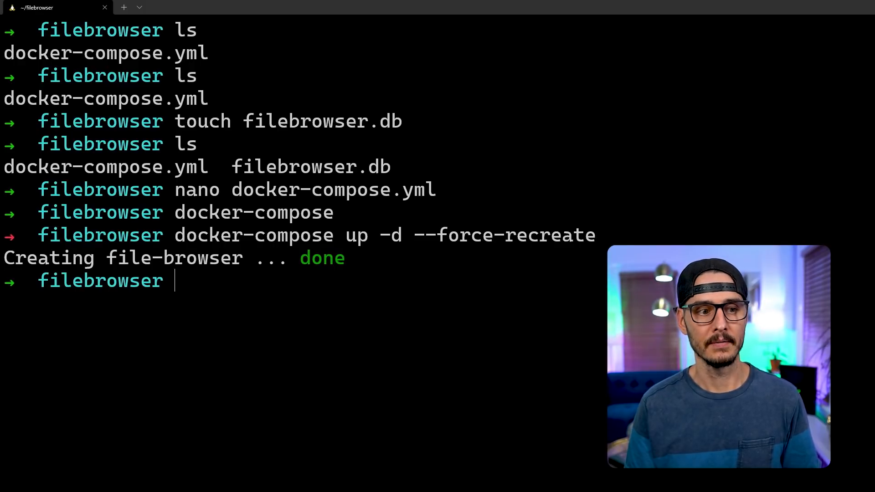
type("docker ")
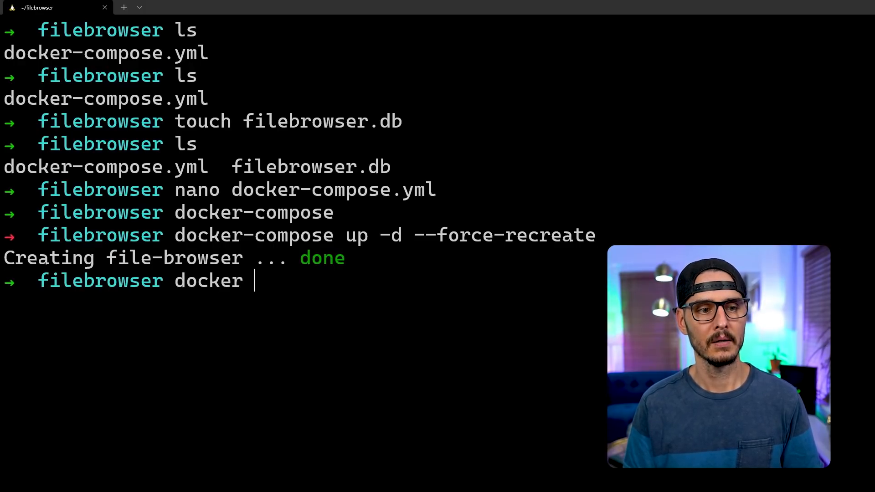
type("ps")
key("Return")
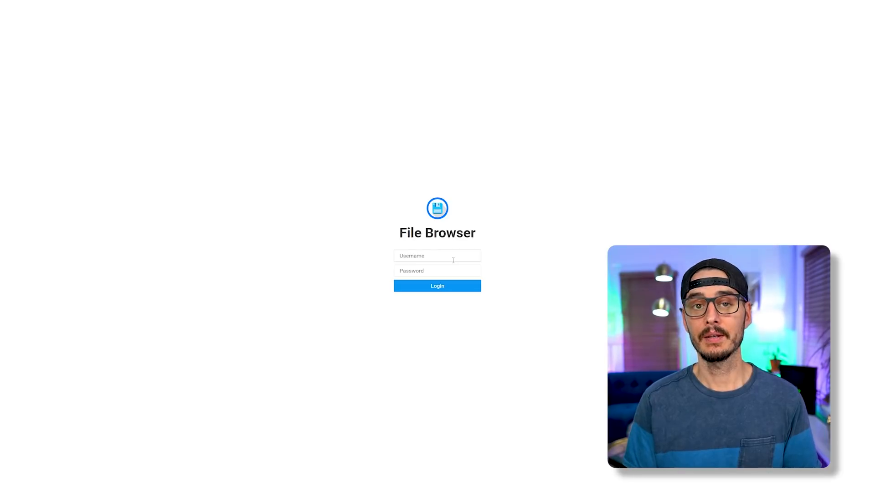
Log in to File Browser with the admin username and its password.
left_click(454, 260)
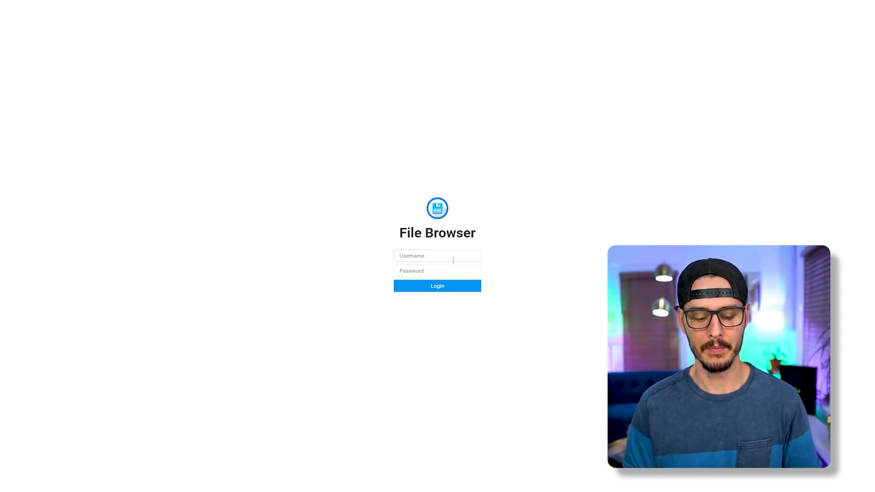
type("admin")
key("Tab")
type("a")
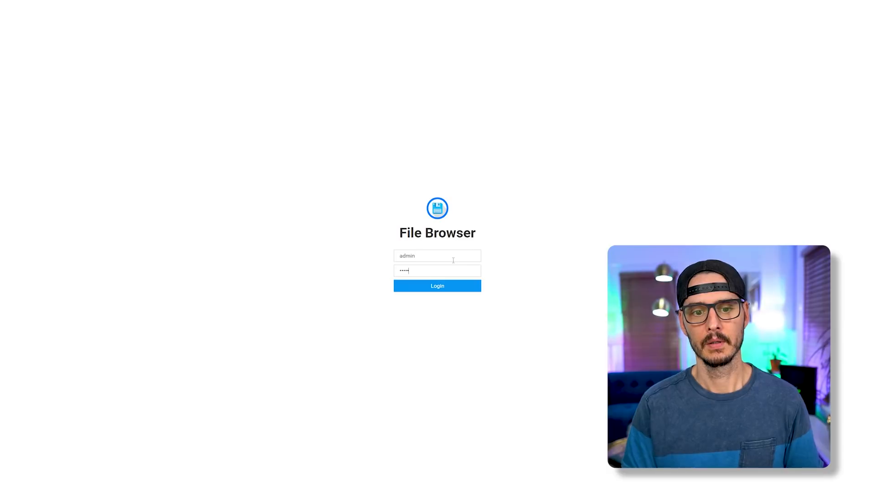
key("Return")
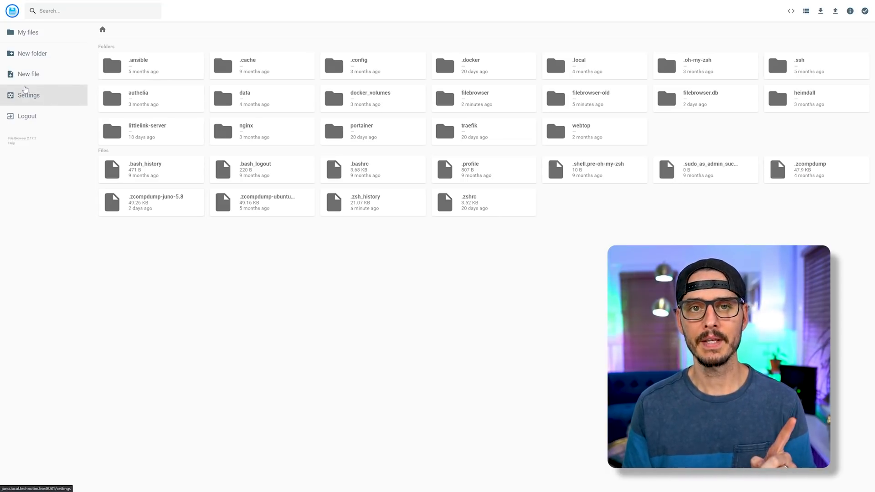
Set the global theme to Dark and save the Global Settings.
left_click(25, 90)
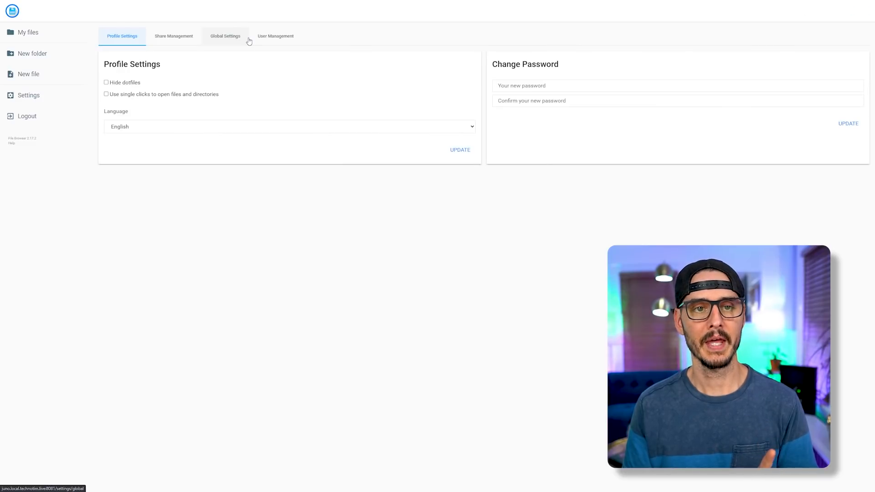
left_click(248, 41)
scroll(415, 256, "down", 2)
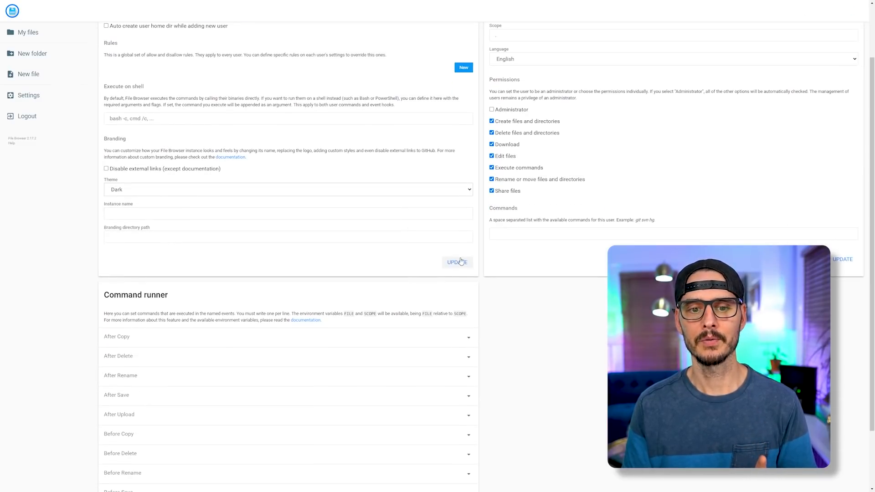
left_click(459, 262)
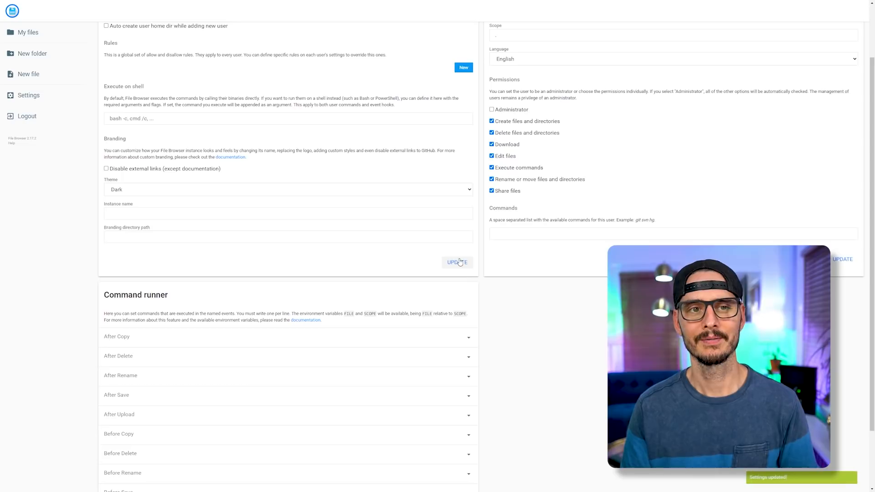
Open User Management and view the admin account's edit page.
scroll(282, 91, "up", 3)
left_click(275, 36)
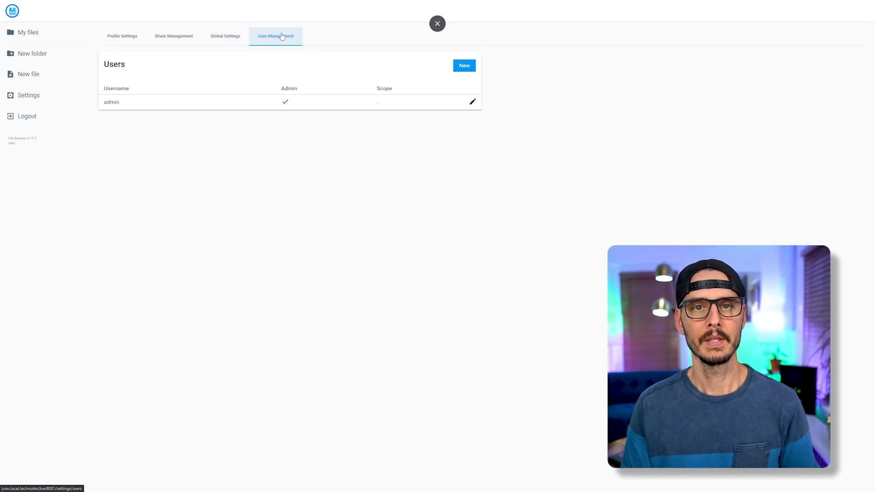
left_click(473, 101)
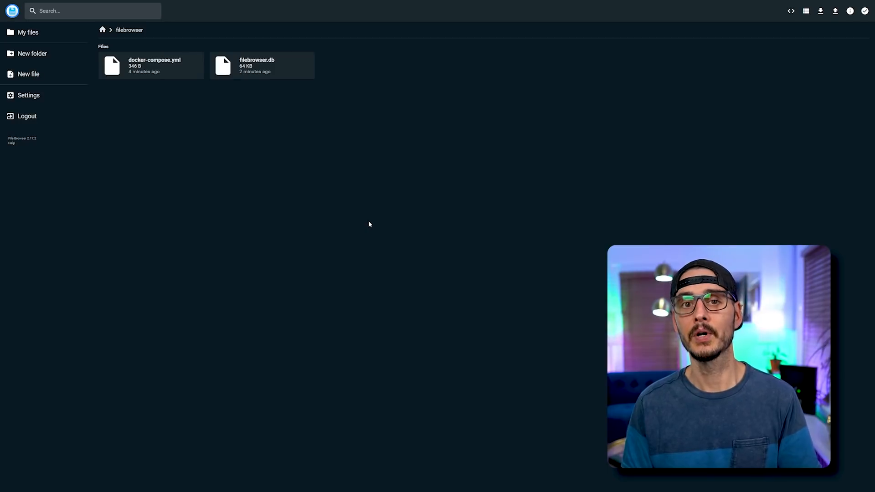
Open docker-compose.yml in the File Browser editor and enlarge the page for readability.
left_click(164, 64)
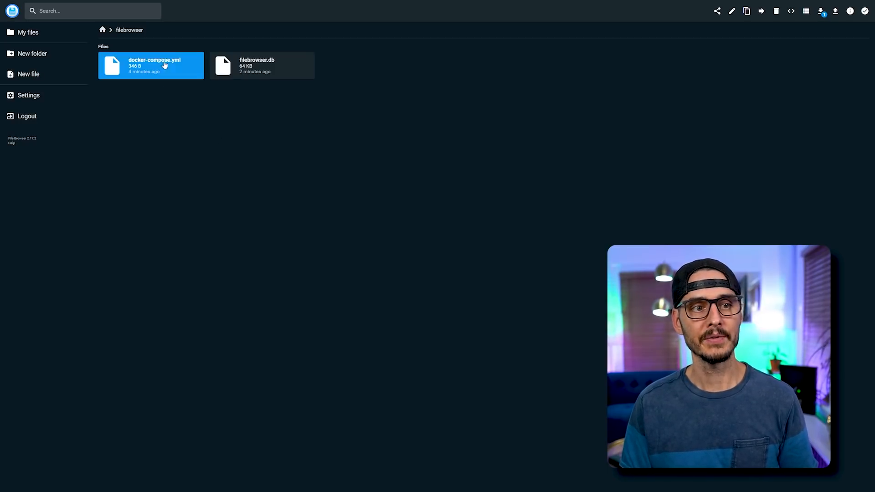
double_click(174, 67)
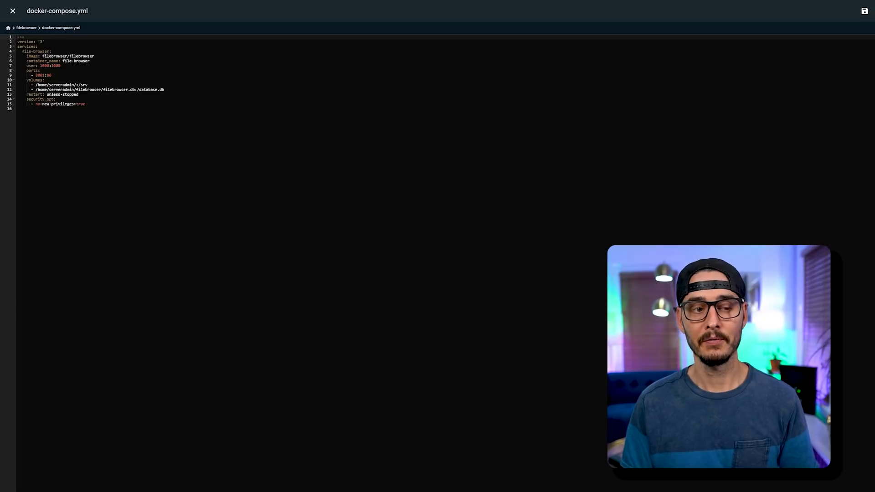
left_click(18, 109)
left_click(61, 66)
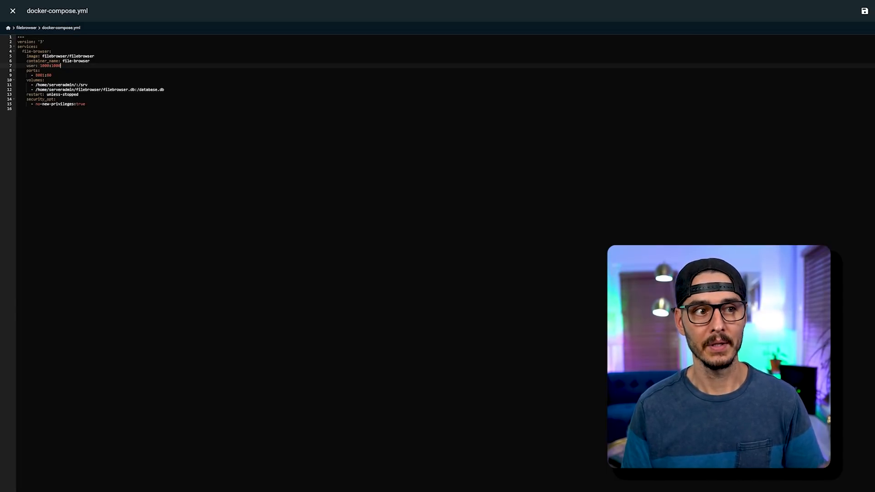
left_click(18, 109)
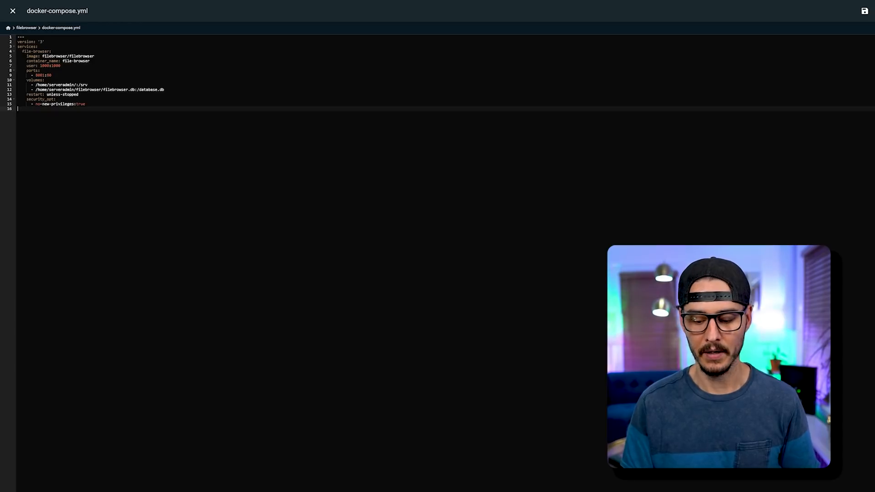
key("ctrl+plus")
key("ctrl+plus")
key("ctrl+plus")
key("ctrl+plus")
key("ctrl+plus")
key("ctrl+plus")
key("ctrl+plus")
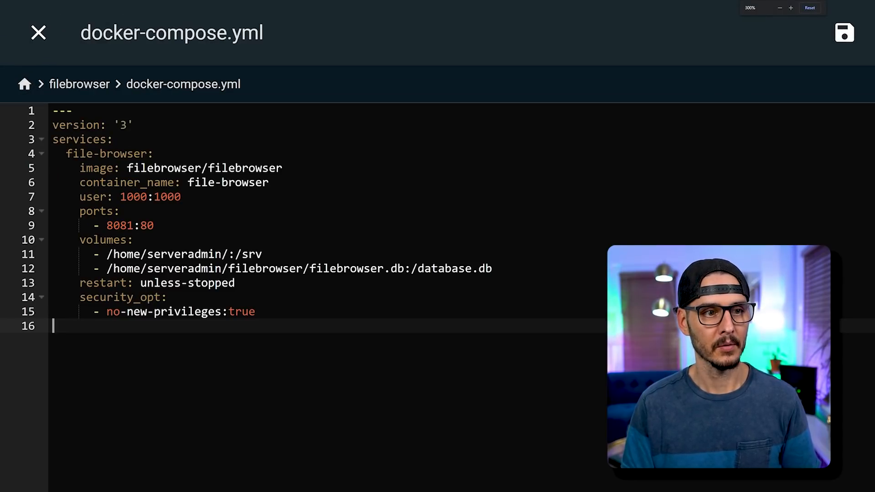
key("BackSpace")
key("Return")
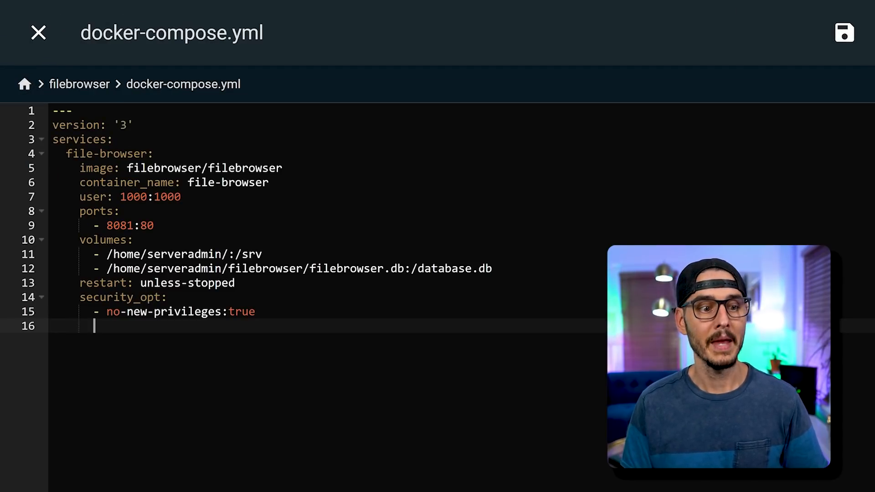
Change the port mapping on line 9 from 8081:80 to 8082:80, save, and close the file.
left_click(135, 226)
key("BackSpace")
type("2")
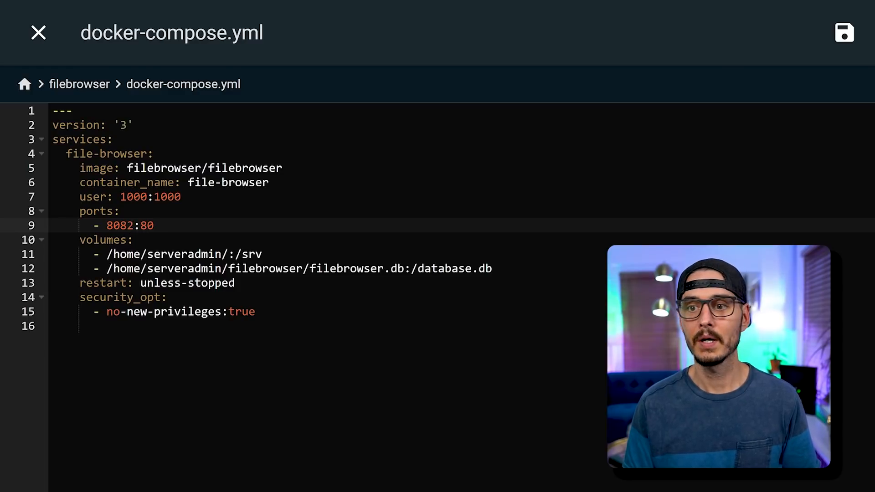
left_click(844, 33)
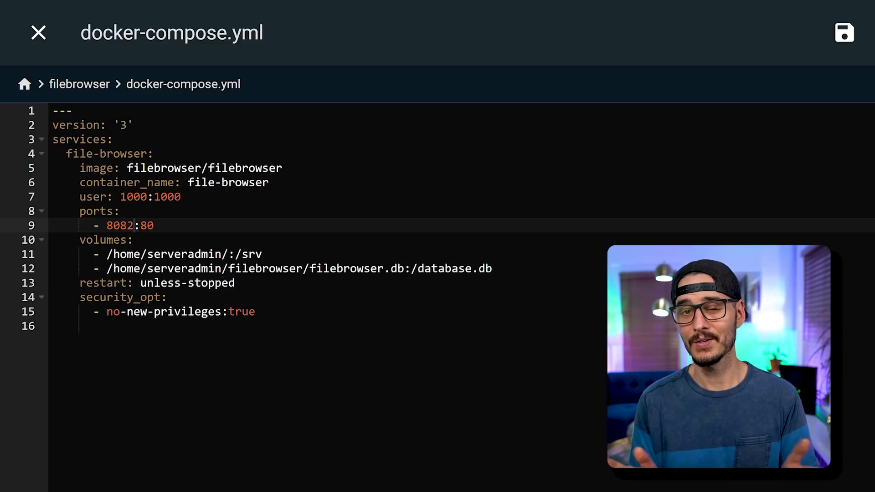
left_click(39, 32)
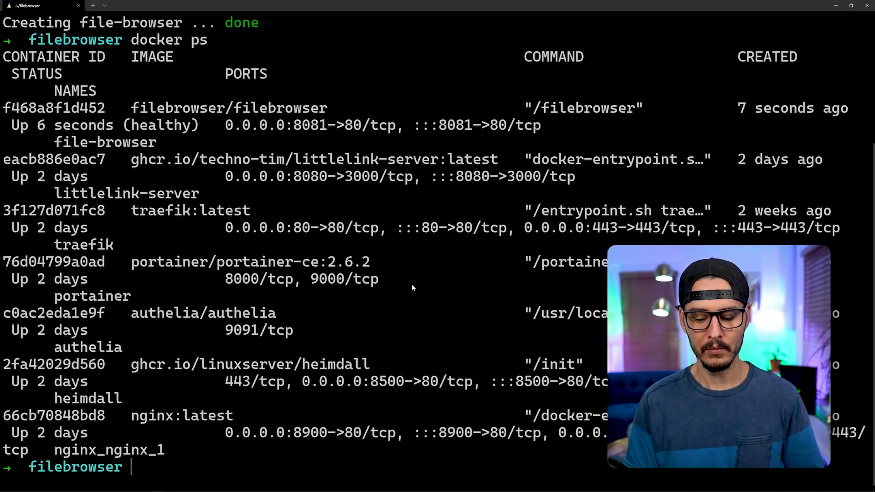
In the terminal, list the folder and print docker-compose.yml to confirm the 8082:80 mapping.
type("ls")
key("Return")
type("cat dock")
key("Tab")
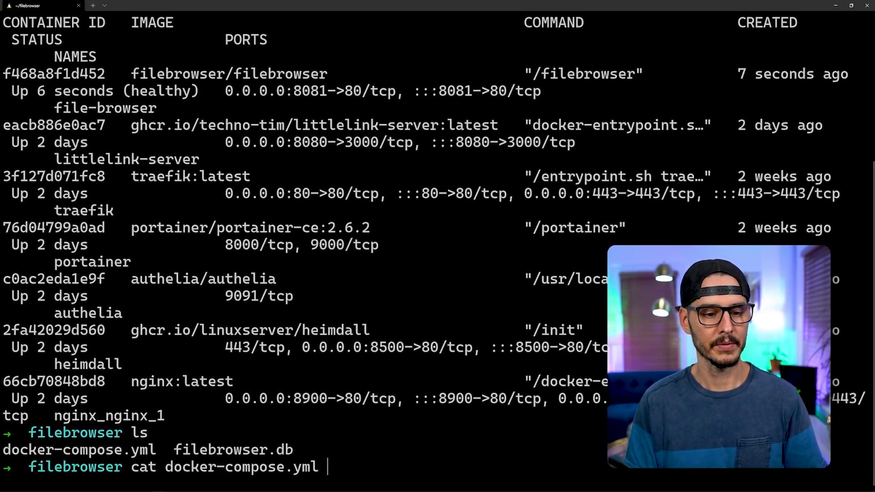
key("Return")
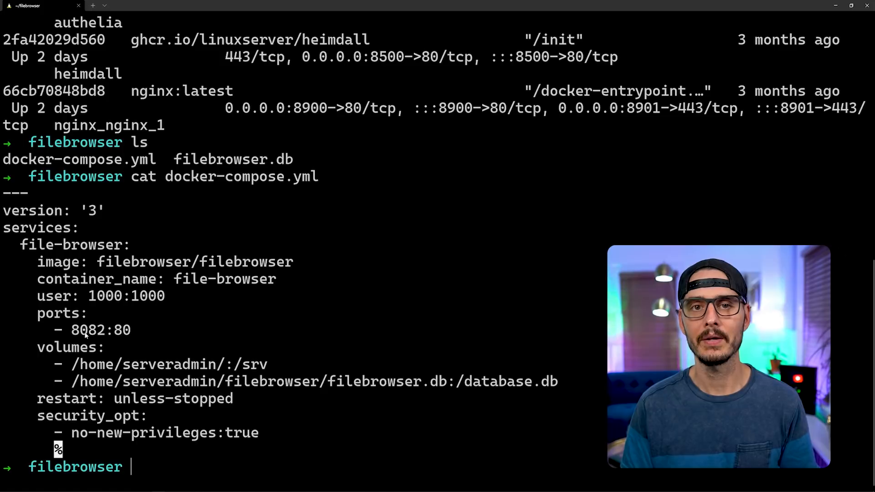
Restore the port mapping to 8081:80 in File Browser, save, then name a new folder 'Test Folder'.
key("alt+Tab")
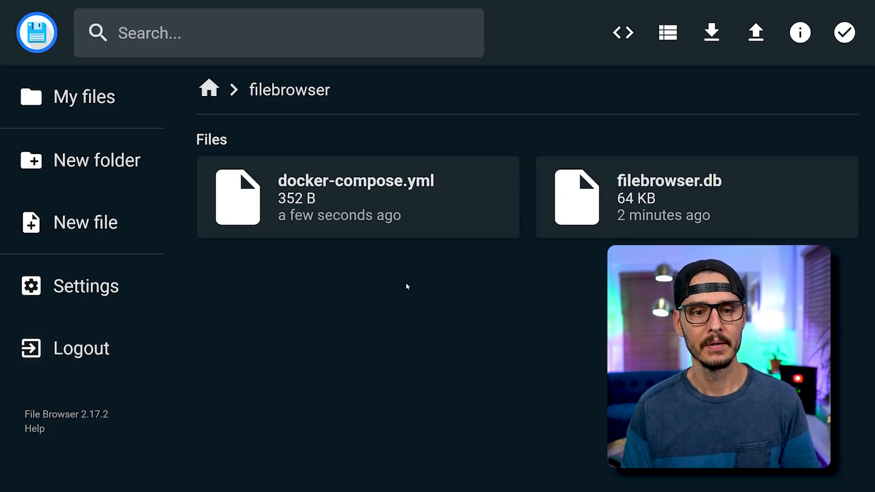
double_click(374, 205)
left_click(133, 225)
key("BackSpace")
type("1:80")
key("ctrl+s")
left_click(40, 36)
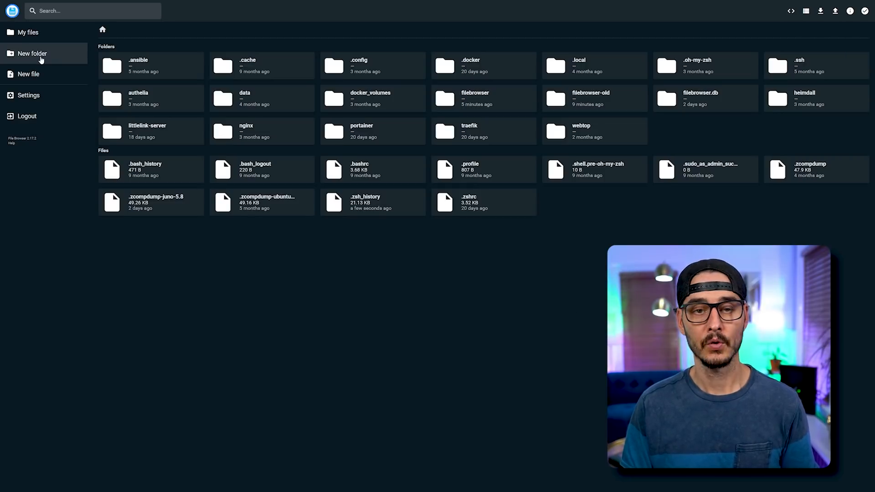
left_click(41, 58)
type("Test Folder")
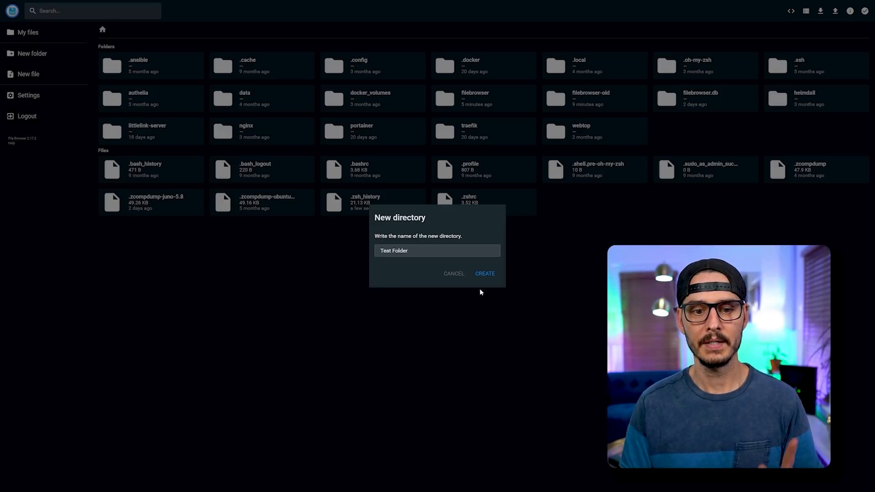
Create Test Folder, then add a new empty file testfile.docx inside it.
left_click(483, 274)
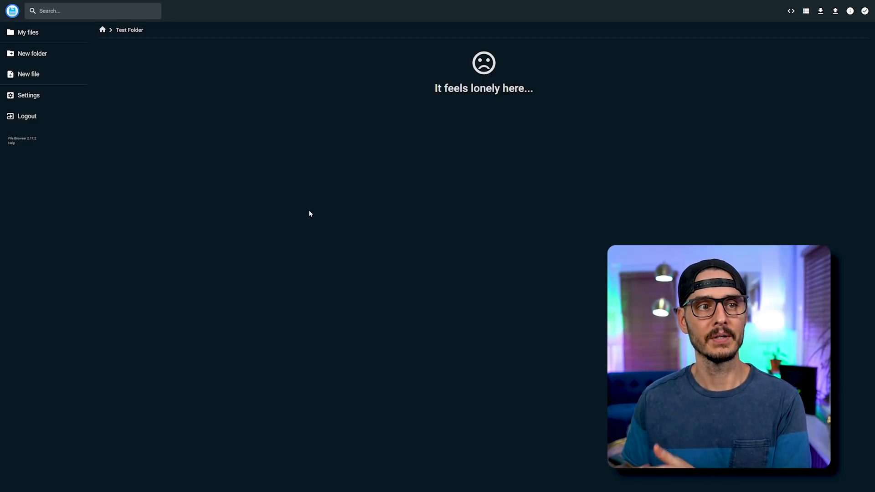
left_click(43, 73)
type("test")
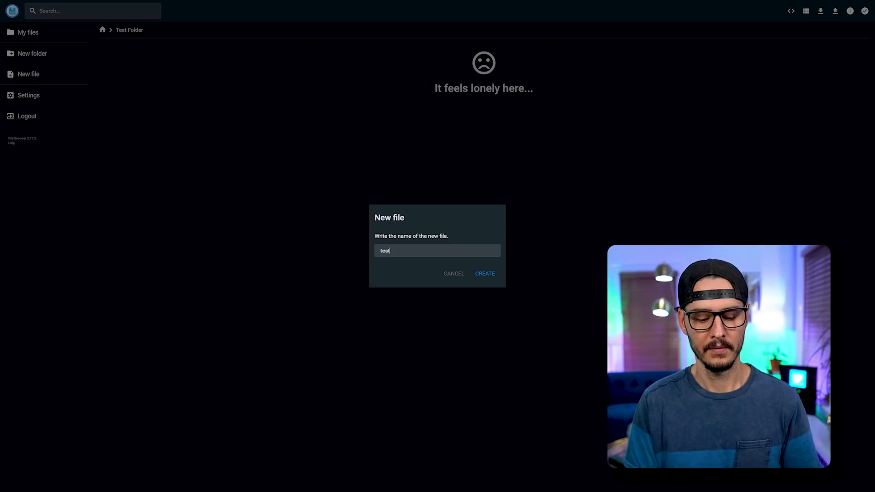
type("file.do")
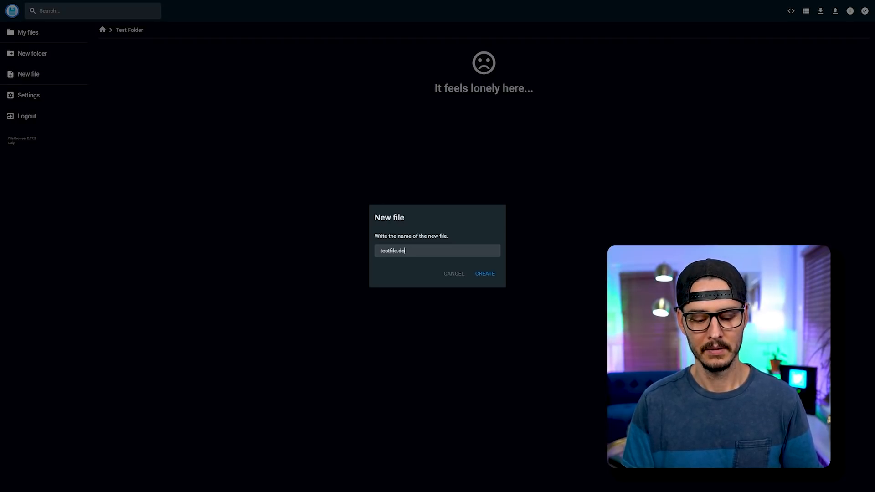
type("ckx")
key("Return")
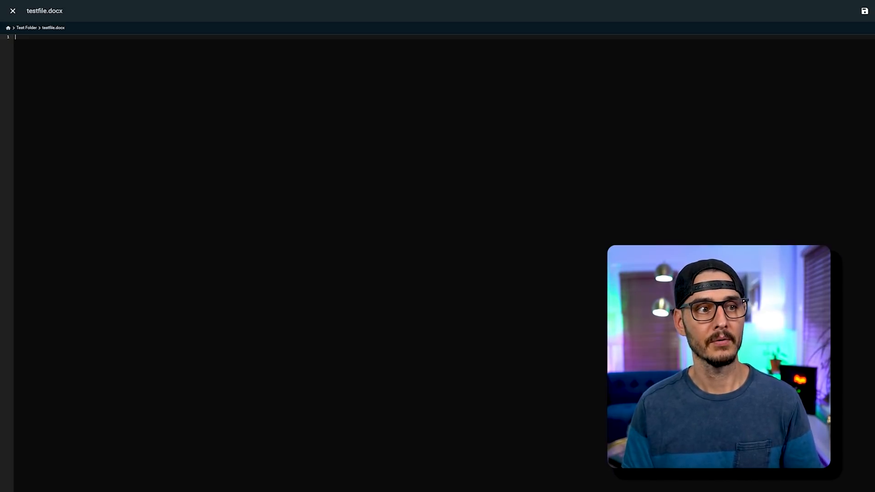
Write 'This is a test dock' and 'hopefully this saves' plus an emoji in testfile.docx, save, and close.
type("This is a test dock")
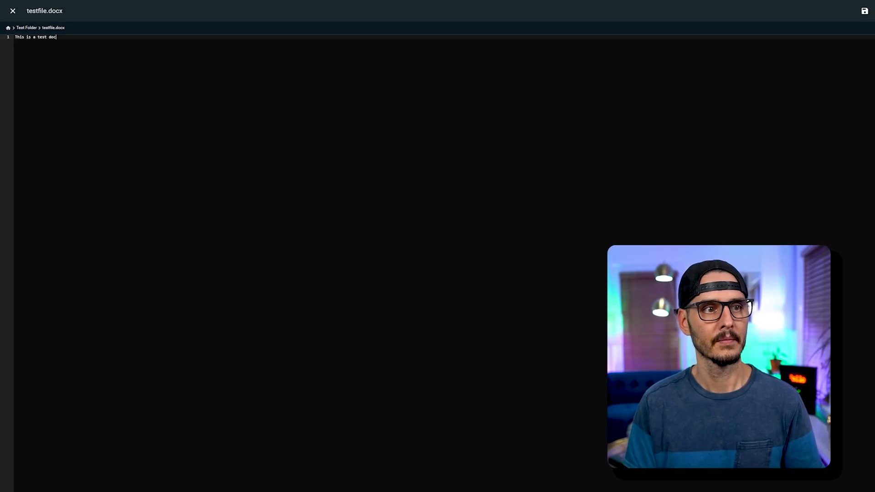
key("Return")
type("hopefully this sa")
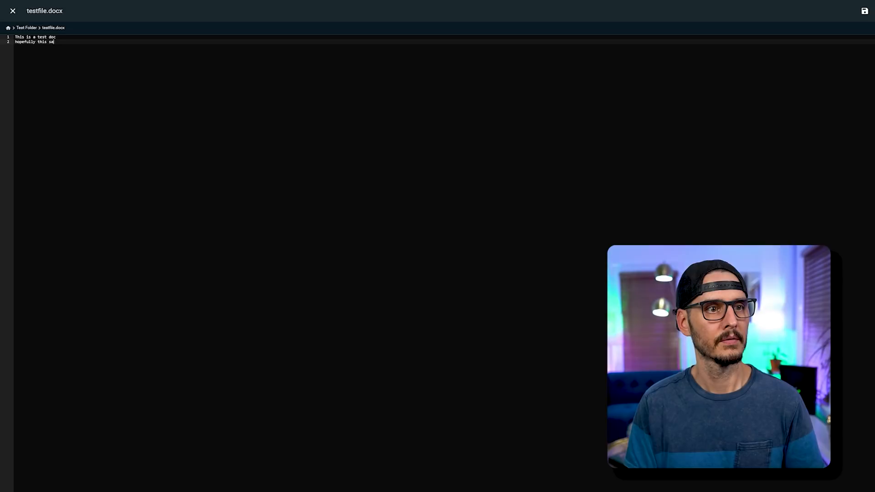
type("ves")
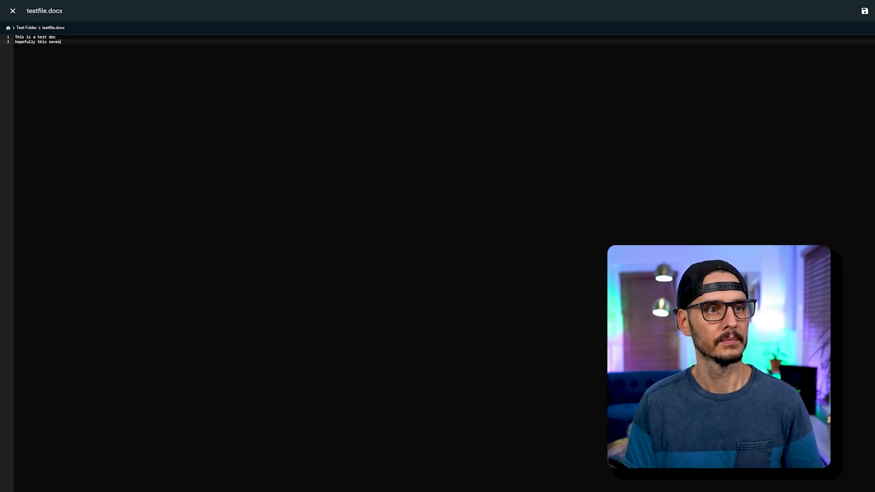
key("super+period")
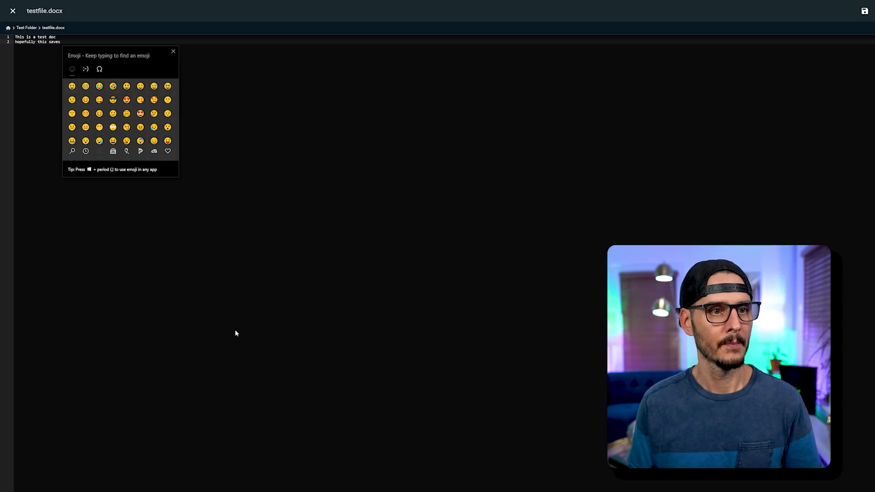
key("Return")
key("Escape")
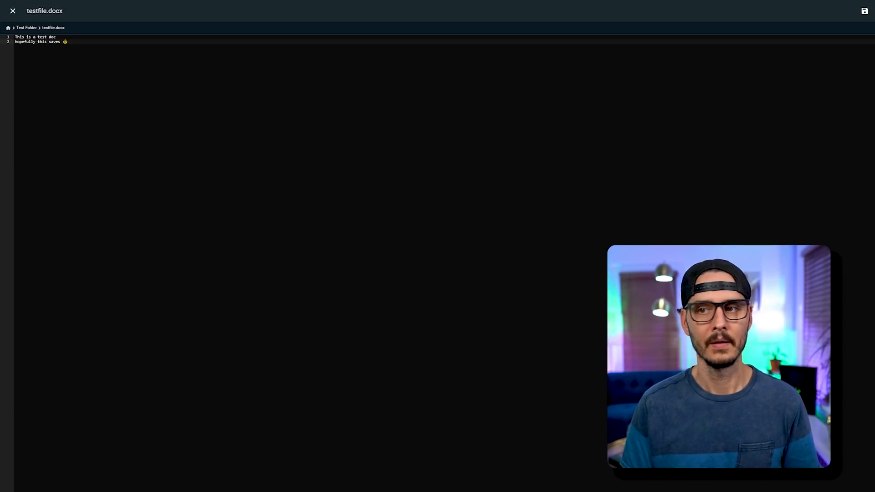
left_click(864, 11)
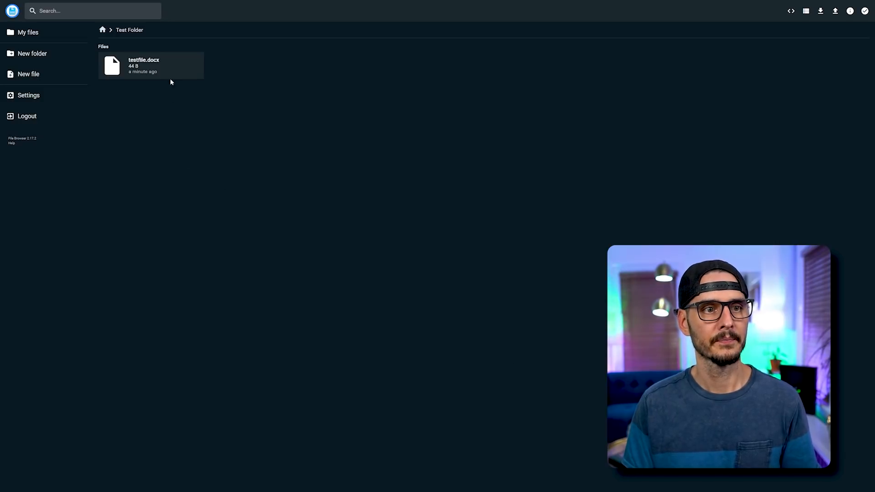
left_click(165, 67)
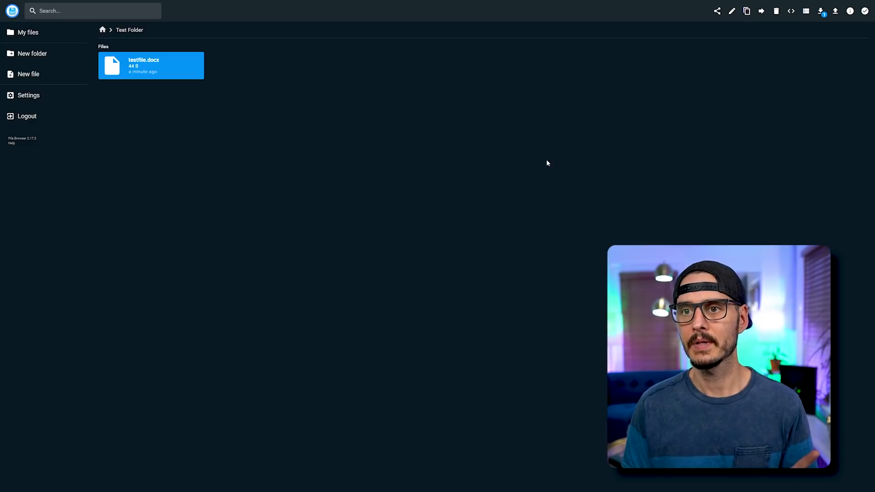
Copy testfile.docx from Test Folder into the home directory /files/ and select the copy.
left_click(747, 11)
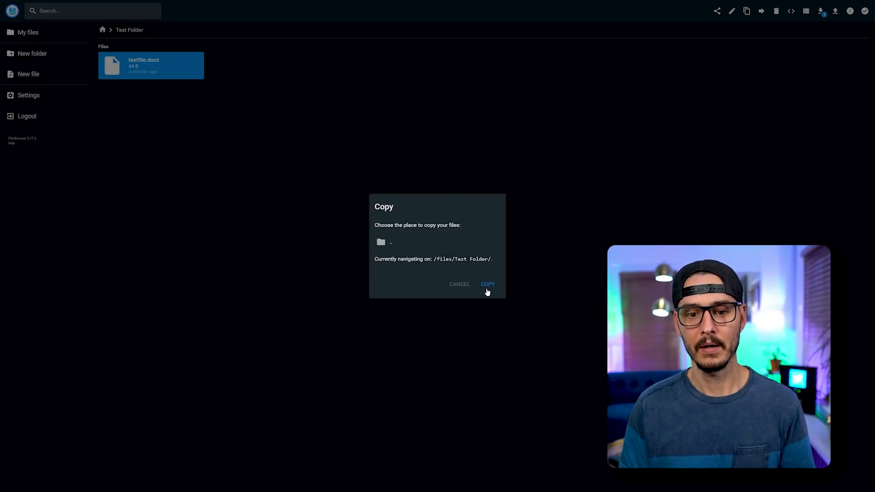
left_click(413, 244)
double_click(401, 245)
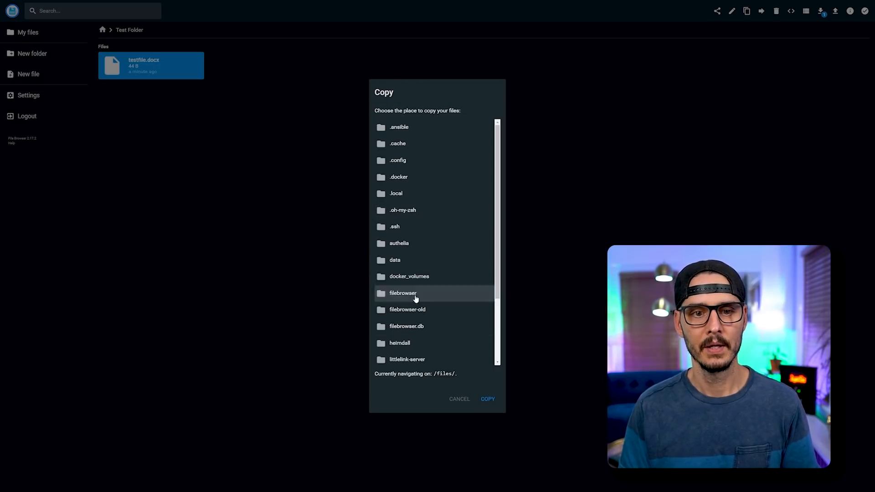
left_click(487, 400)
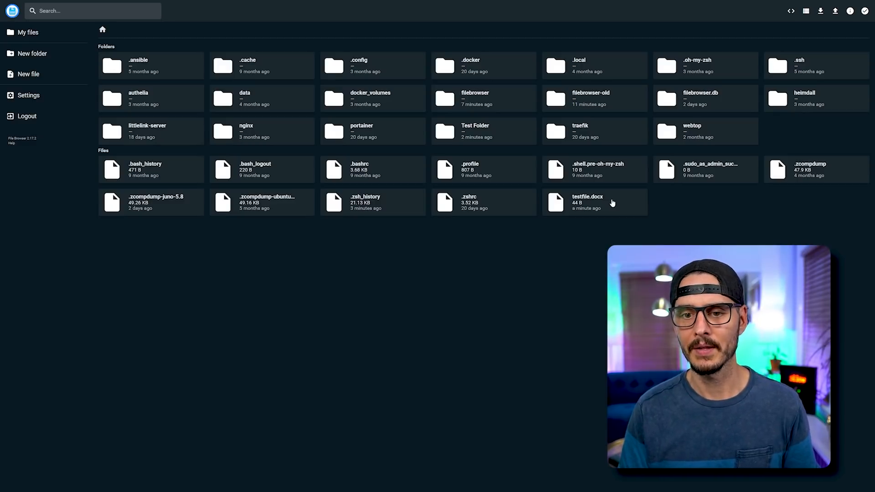
left_click(611, 203)
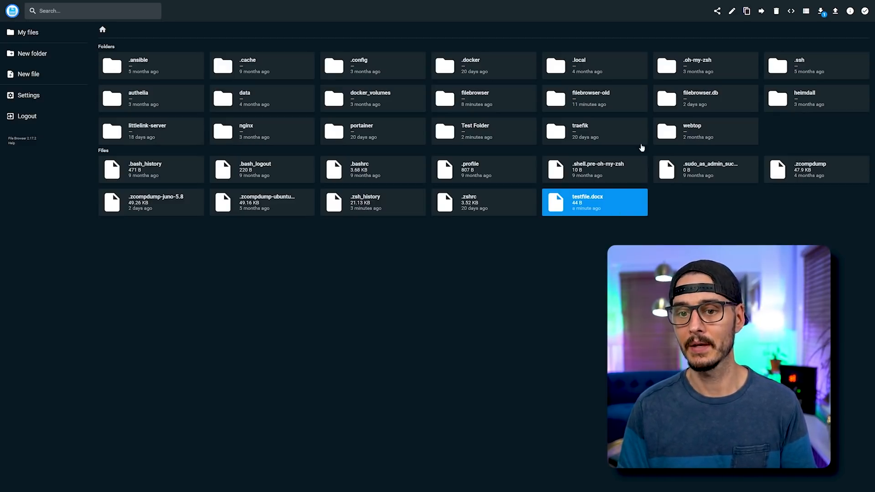
Check the home-directory copy of testfile.docx, then delete it.
double_click(610, 203)
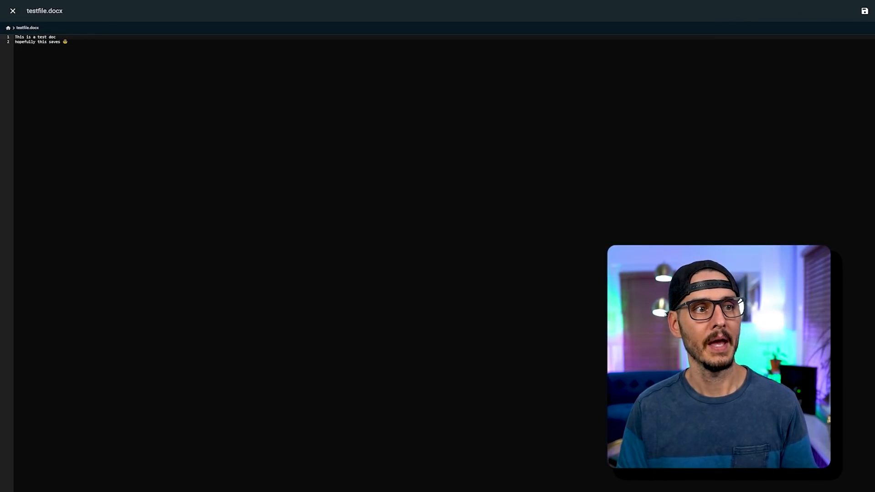
left_click(12, 10)
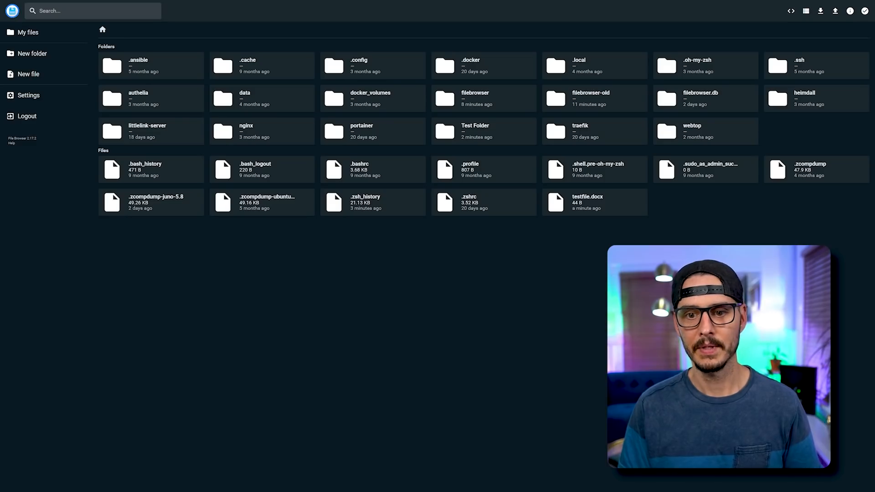
left_click(608, 211)
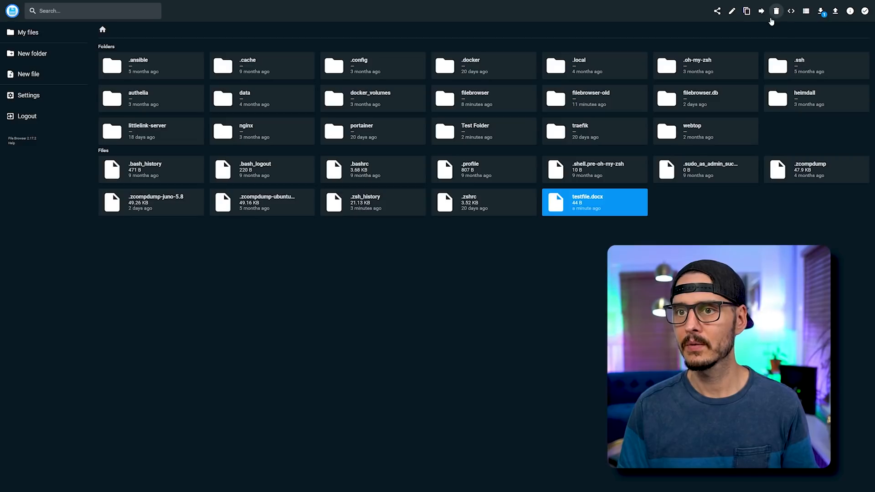
left_click(777, 13)
left_click(483, 257)
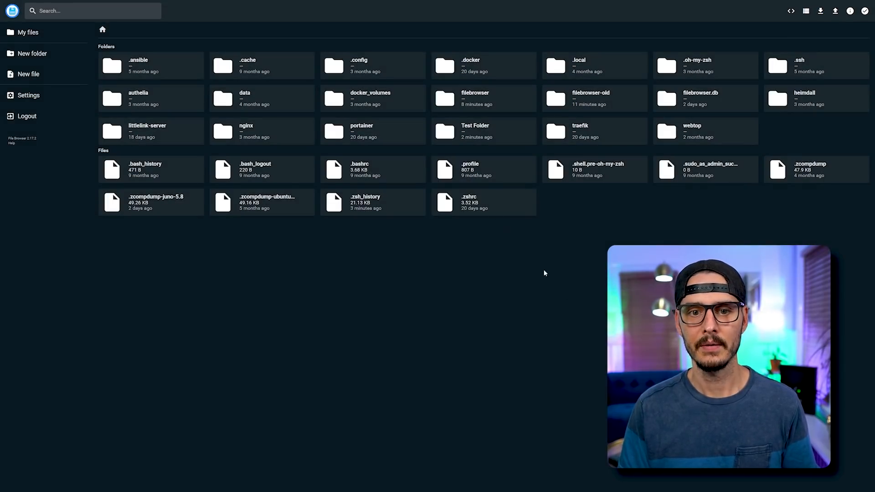
Download Test Folder as a zip archive and open Test Folder.zip.
double_click(485, 137)
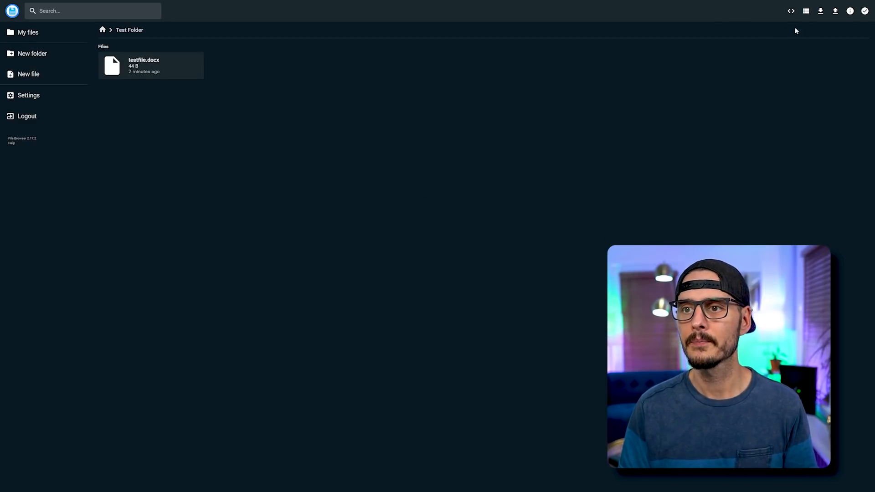
left_click(821, 16)
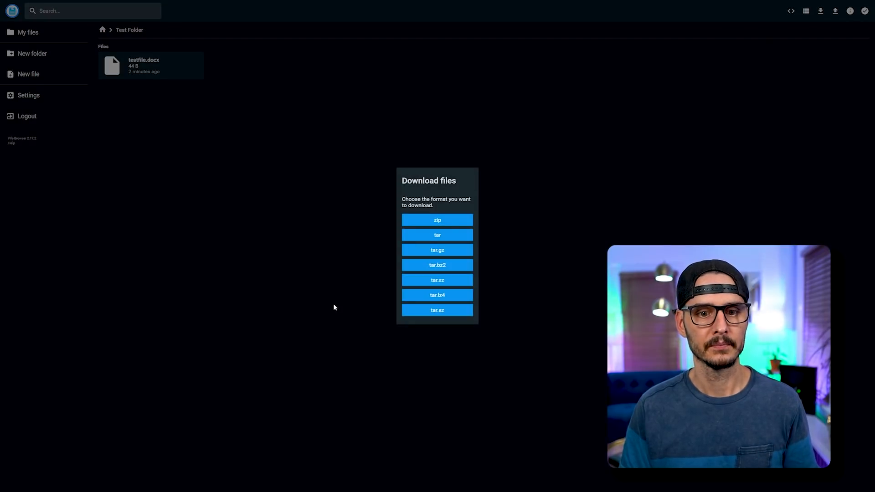
left_click(454, 220)
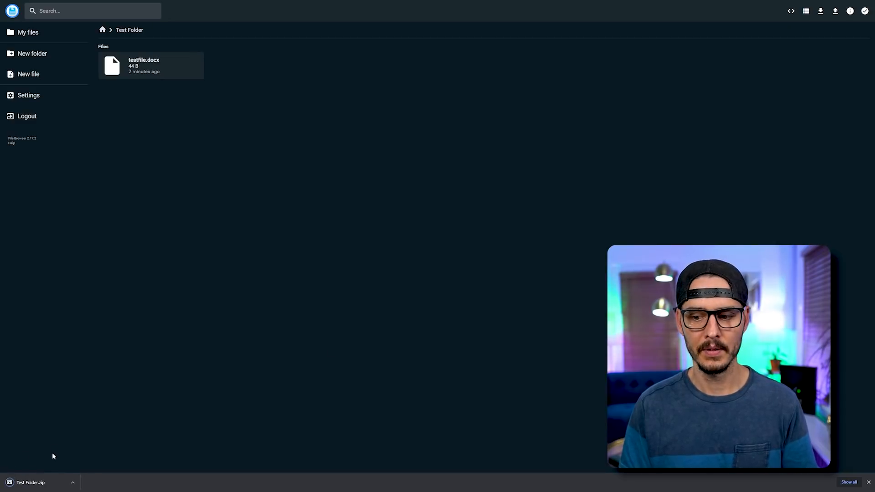
left_click(30, 482)
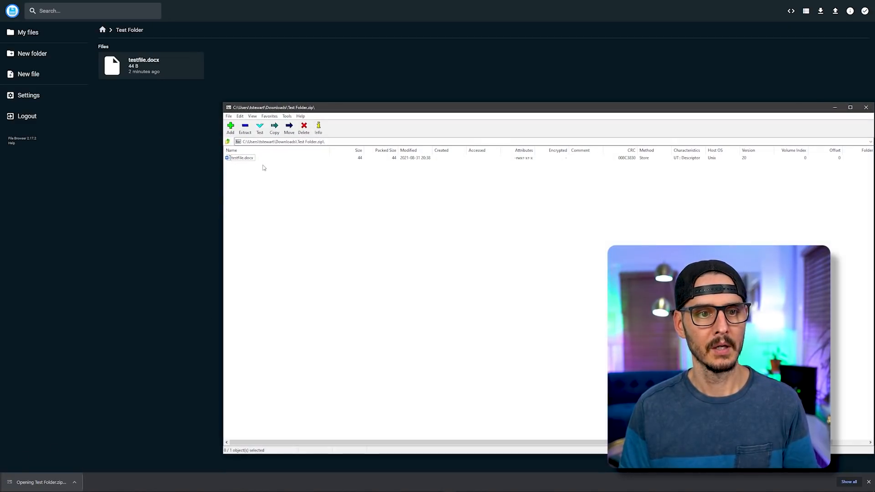
Open testfile.docx from the archive in Word, letting it recover the contents, then close 7-Zip.
double_click(242, 158)
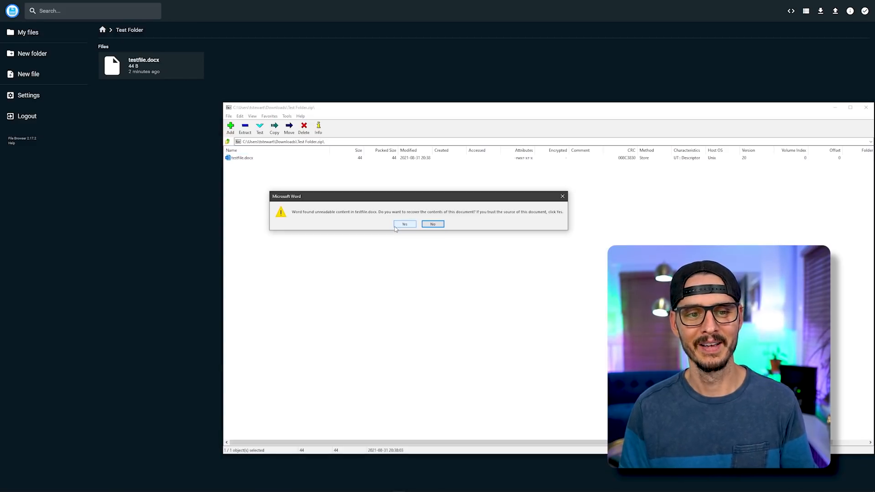
left_click(404, 225)
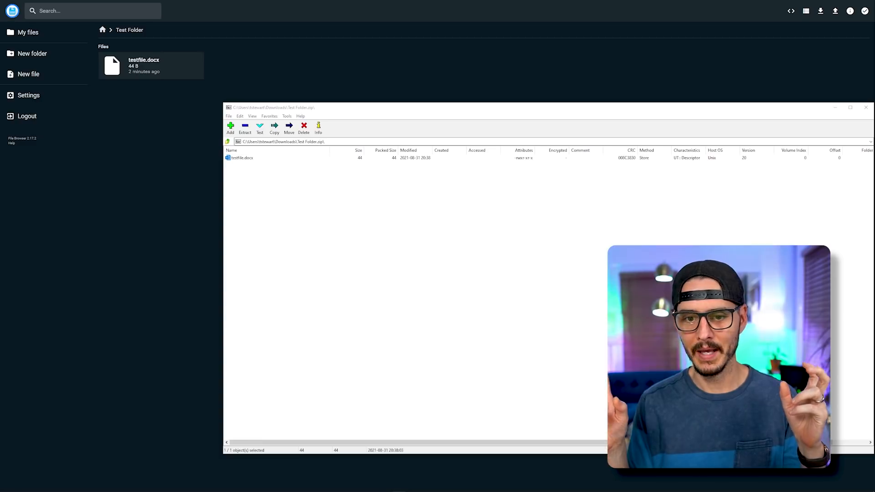
left_click(327, 214)
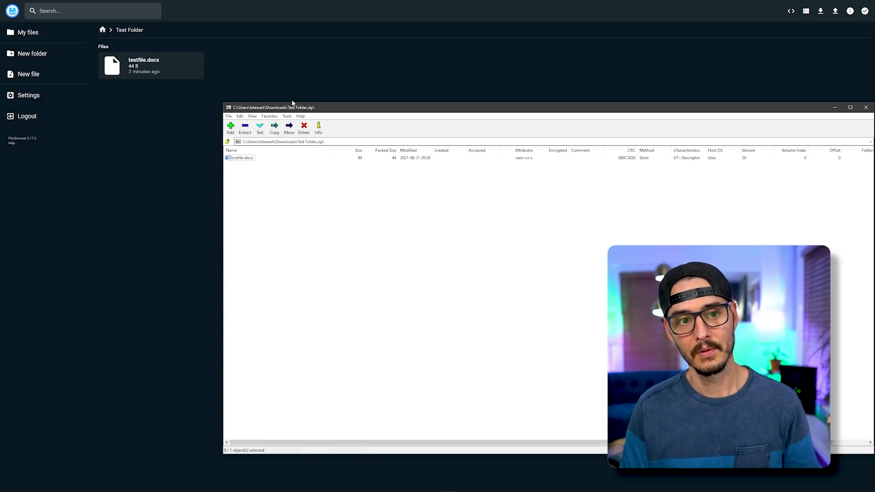
right_click(301, 108)
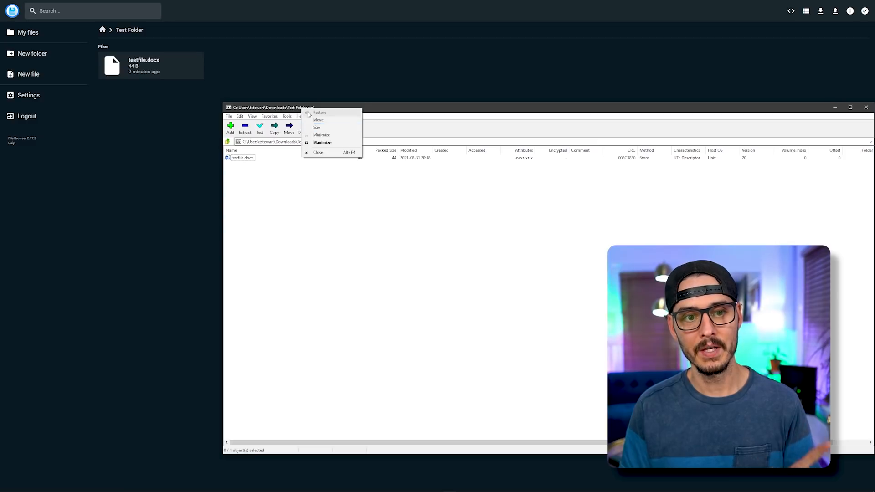
left_click(317, 153)
Reopen testfile.docx in File Browser's editor, select both test lines, and close it.
left_click(33, 80)
left_click(442, 344)
double_click(168, 72)
left_click_drag(72, 42, 11, 37)
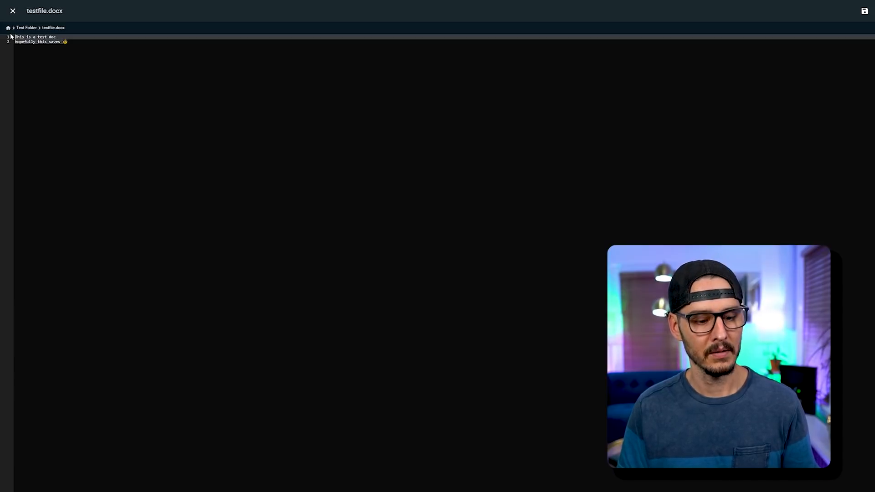
left_click(13, 11)
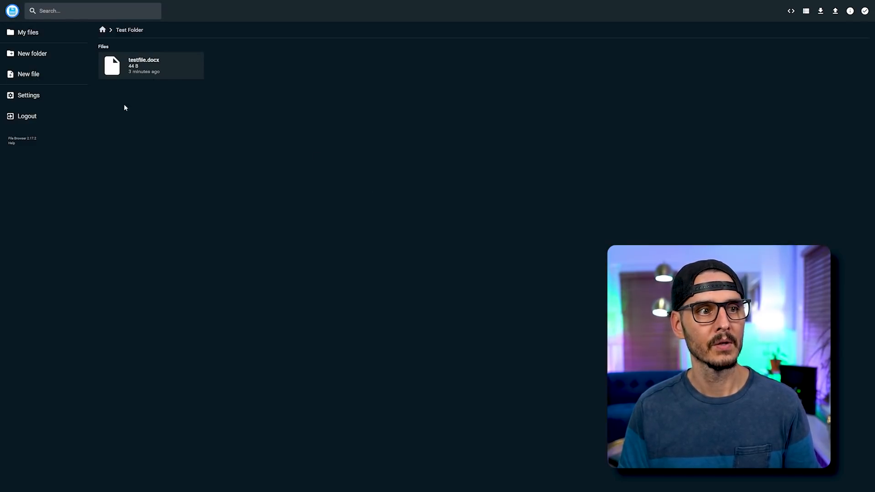
Create test.text in Test Folder with the two pasted test lines, then select testfile.docx.
left_click(33, 76)
type("test.text")
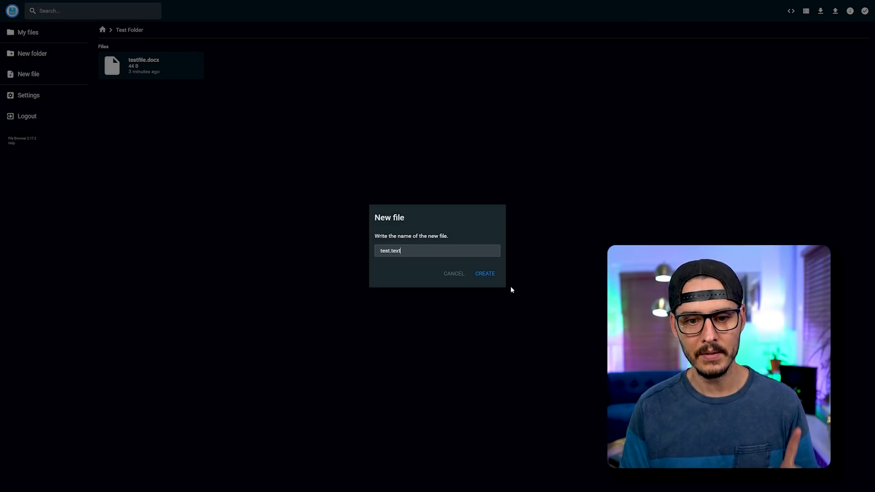
left_click(491, 275)
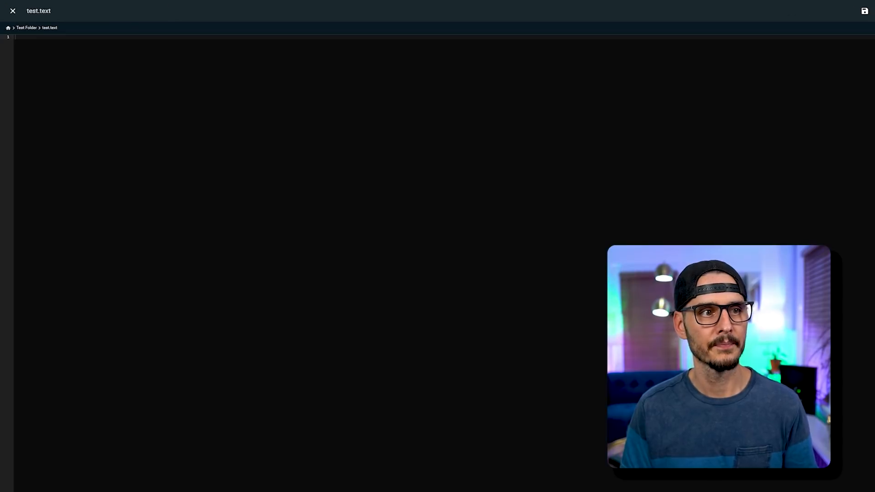
type("This is a test doc hopefully this saves 😅")
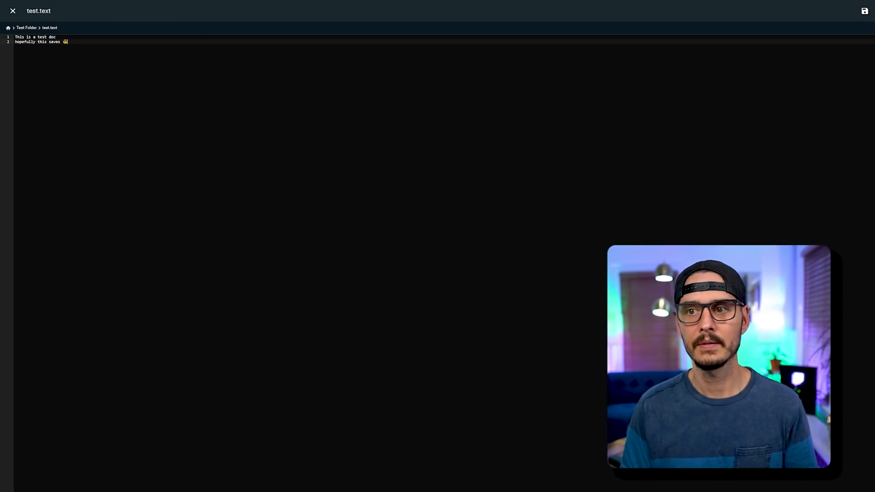
left_click(13, 11)
left_click(268, 74)
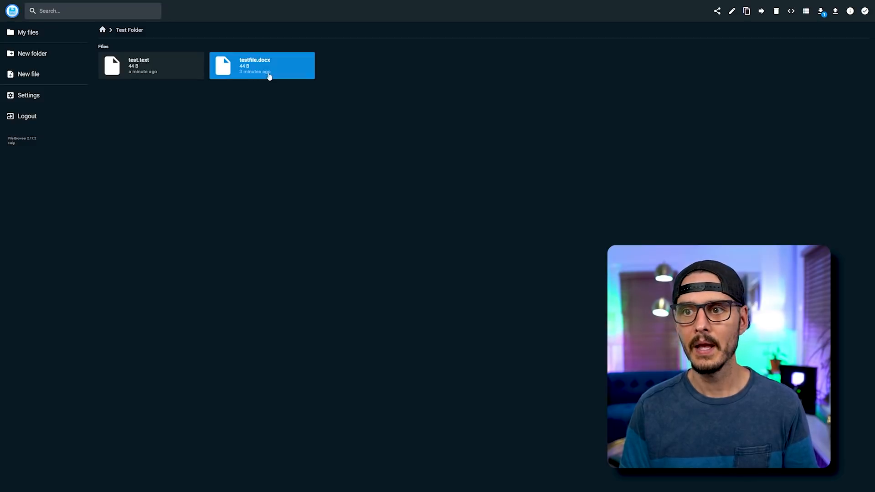
Download testfile.docx and test.text, then open the downloaded test.text with Notepad.
left_click(822, 12)
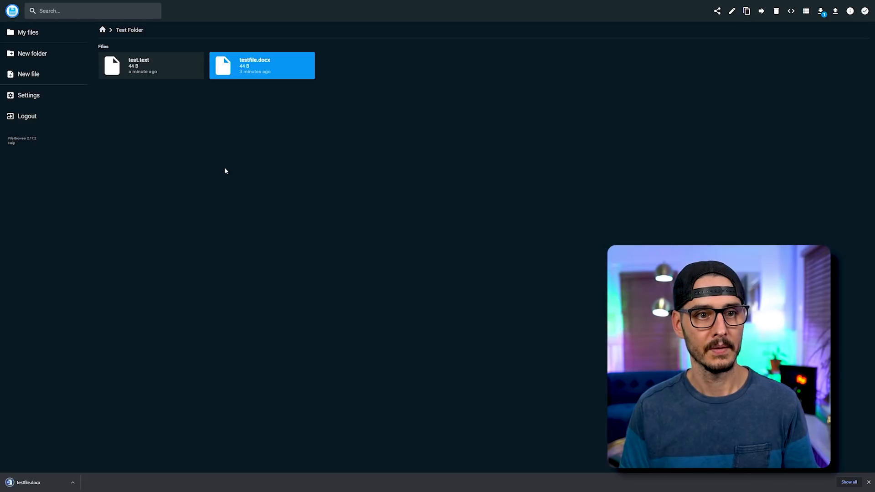
left_click(173, 59)
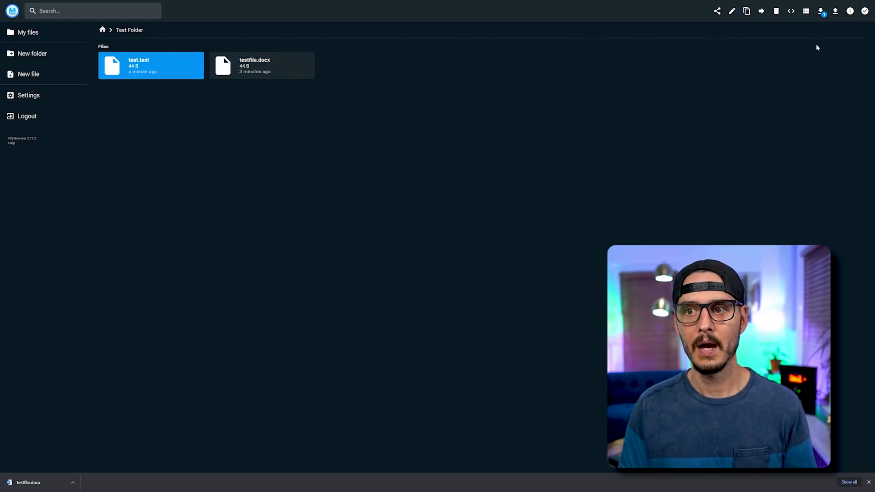
left_click(825, 17)
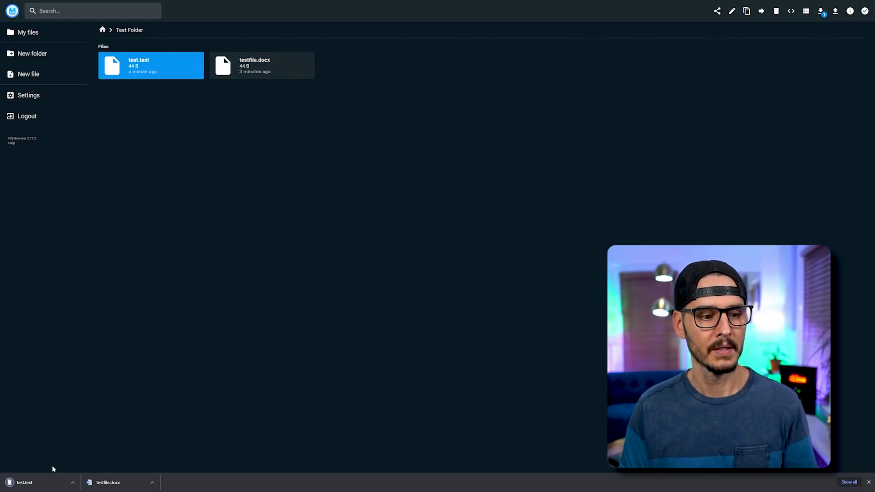
left_click(51, 482)
left_click(410, 151)
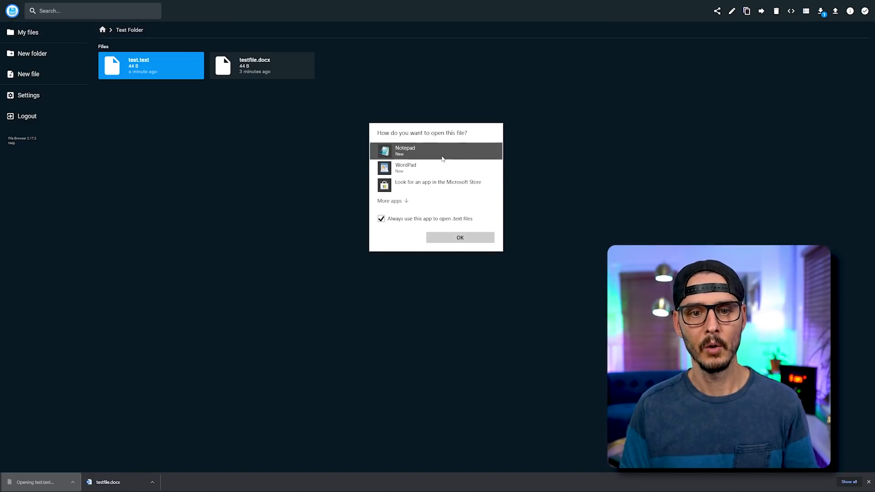
Open the downloaded test.text in Notepad, check its two lines, and close Notepad.
left_click(461, 238)
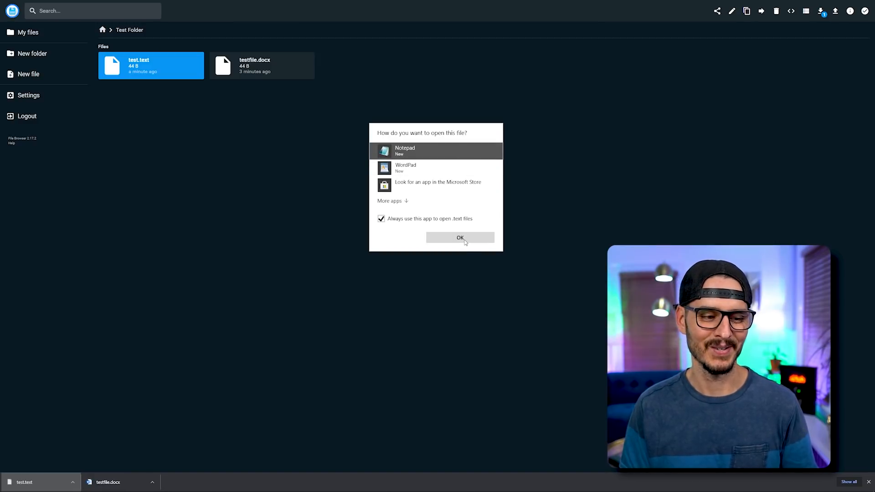
left_click(465, 240)
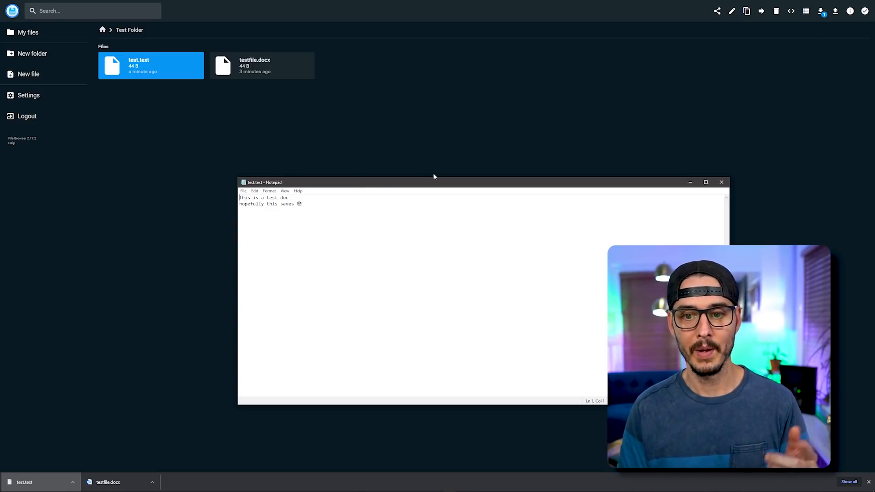
left_click(722, 182)
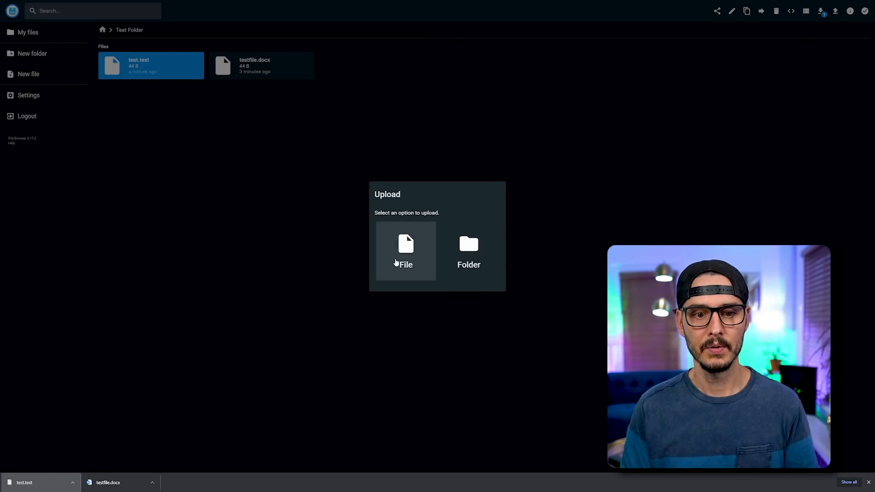
Upload Aybabtu.png as a single file into Test Folder and select it.
left_click(418, 247)
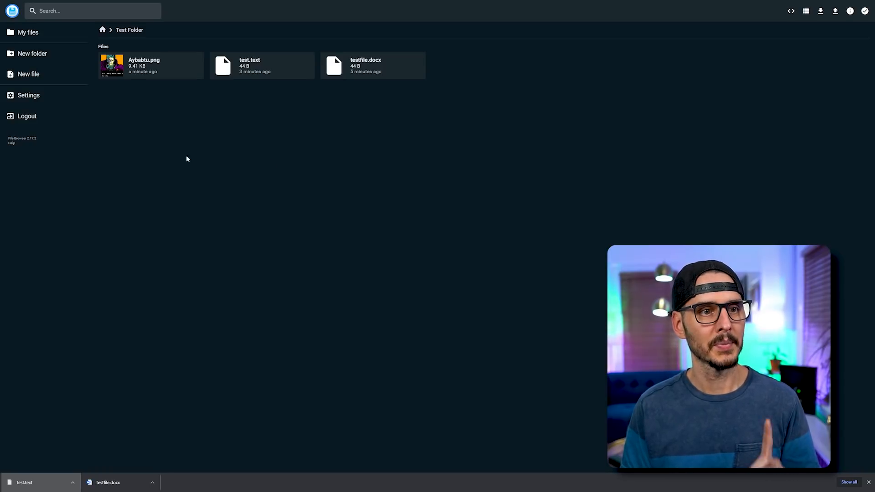
left_click(134, 69)
left_click(119, 65)
left_click(106, 70)
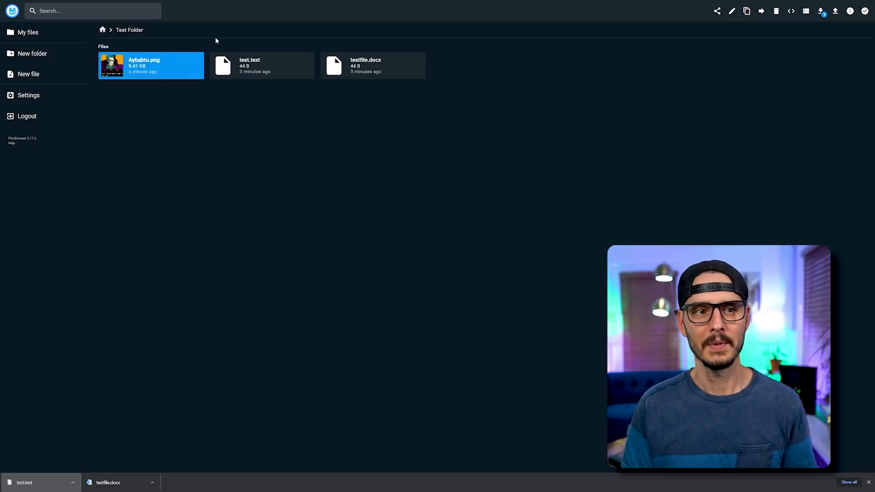
View Aybabtu.png's file details (9.41 KB), then open it in the image preview.
left_click(850, 11)
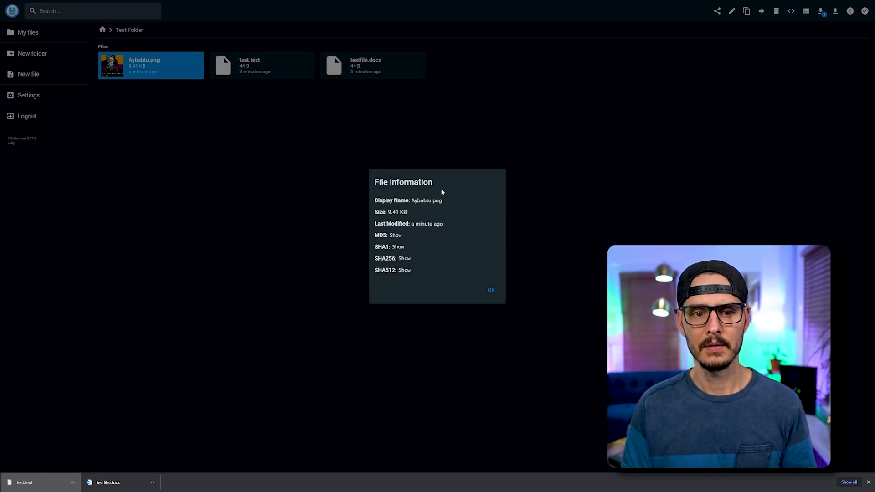
left_click(491, 291)
double_click(107, 76)
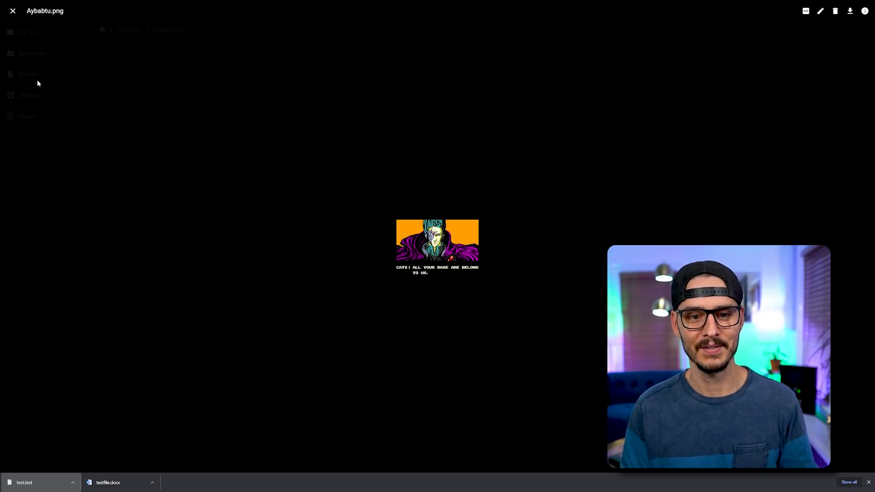
Close the Aybabtu.png preview, reopen it, and close it again.
left_click(13, 12)
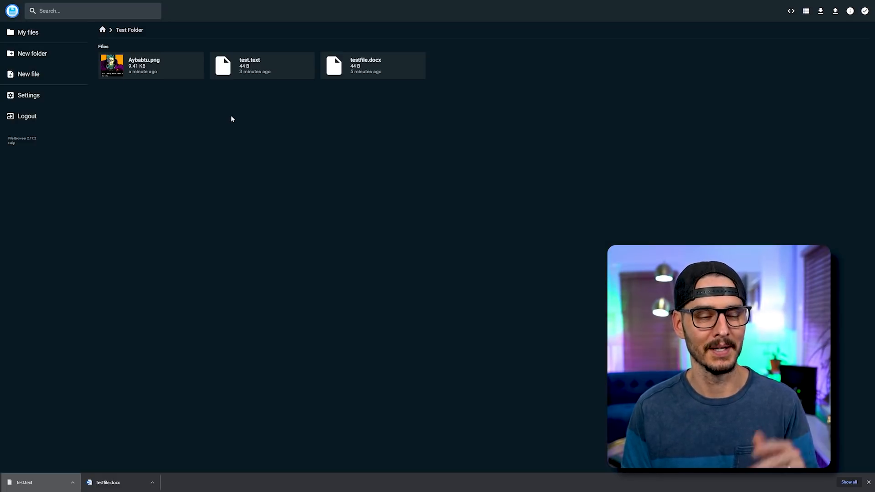
double_click(143, 69)
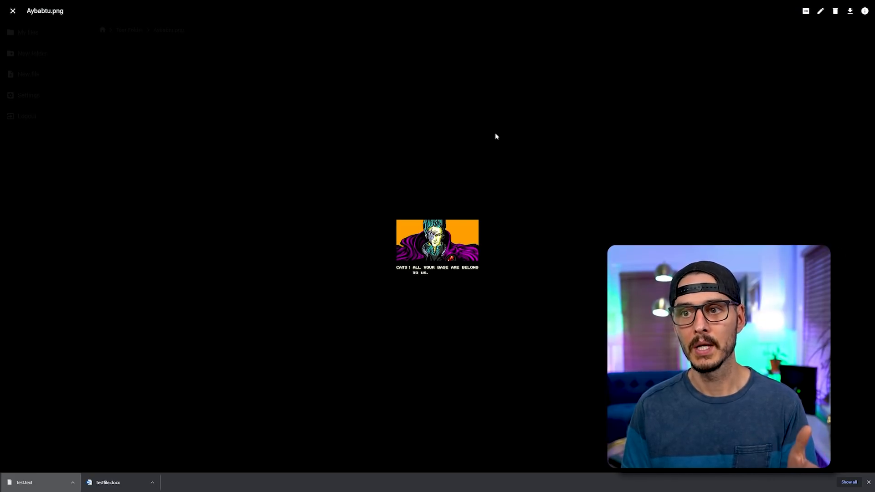
key("Escape")
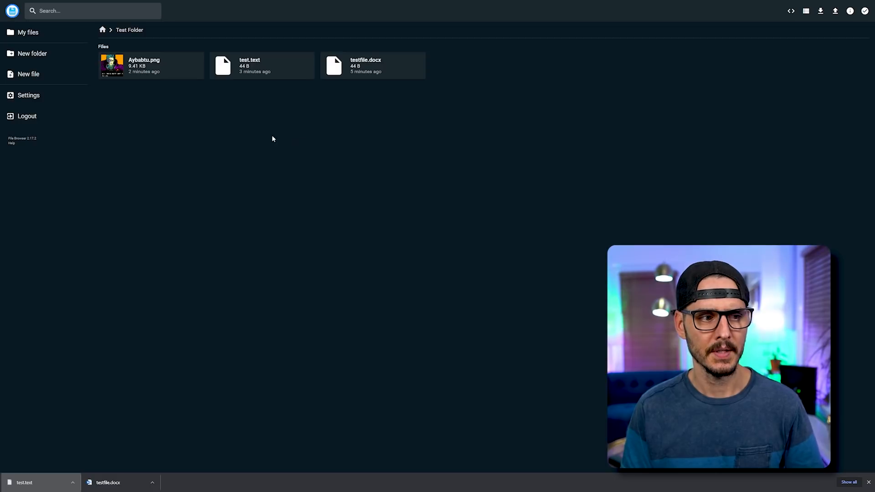
Upload 1500x500.jpg to Test Folder, preview it and Aybabtu.png, then close the viewer.
left_click(835, 11)
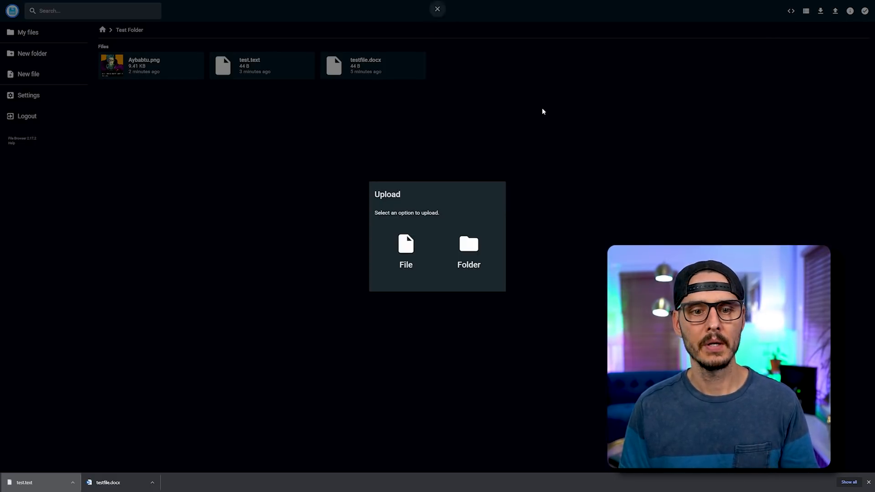
left_click(417, 258)
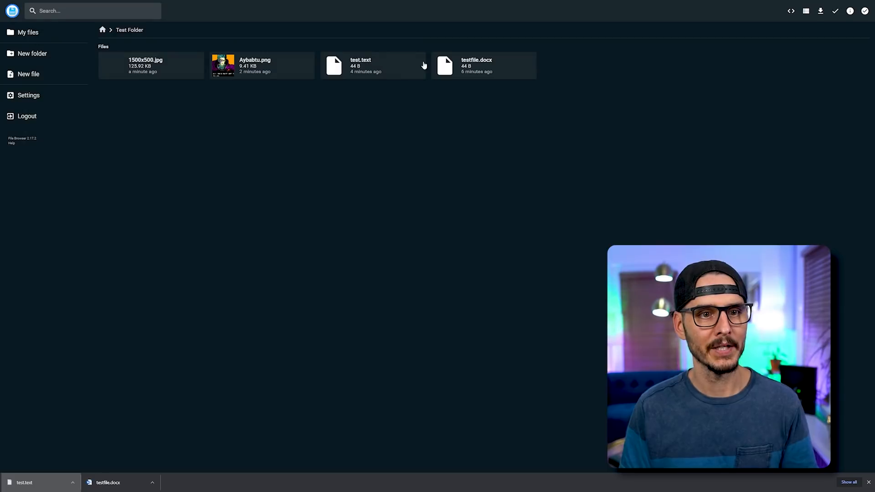
double_click(156, 64)
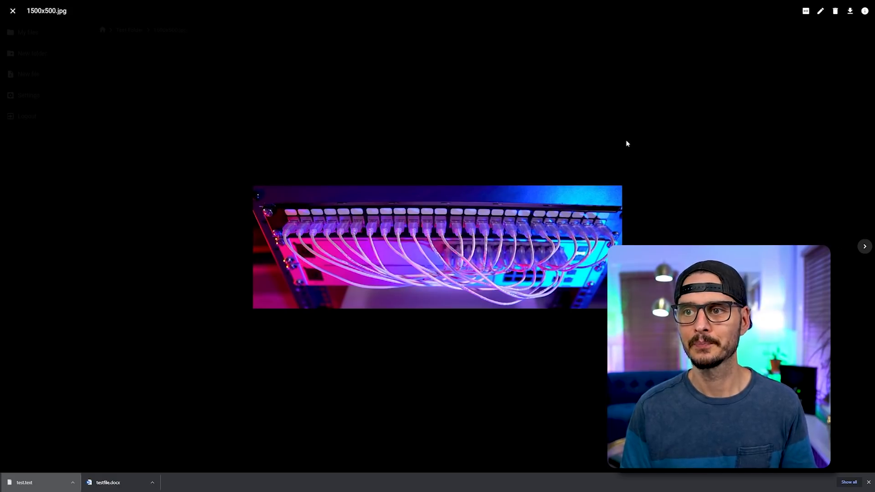
key("Right")
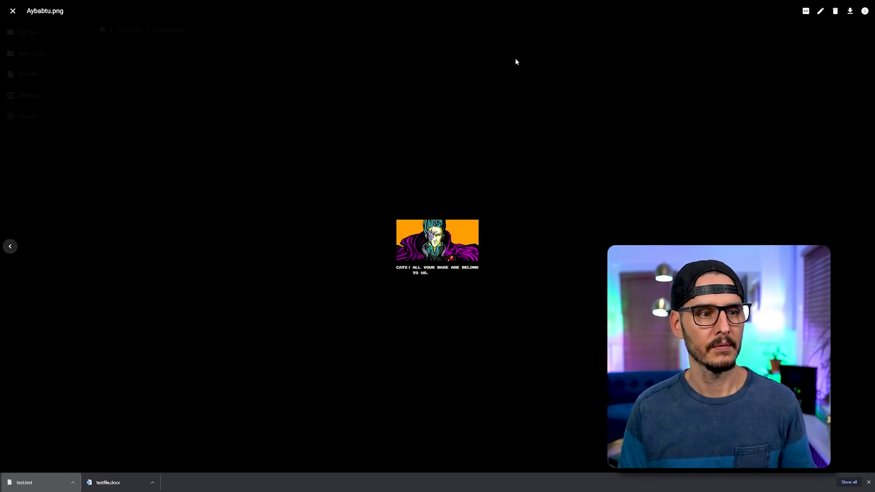
left_click(12, 11)
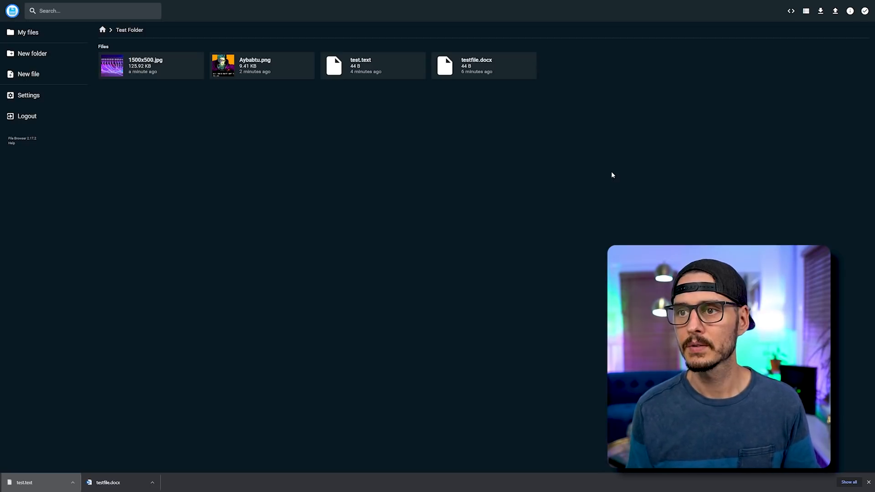
Download testfile.docx, test.text, Aybabtu.png and 1500x500.jpg together as a zip, then close 7-Zip.
left_click(865, 11)
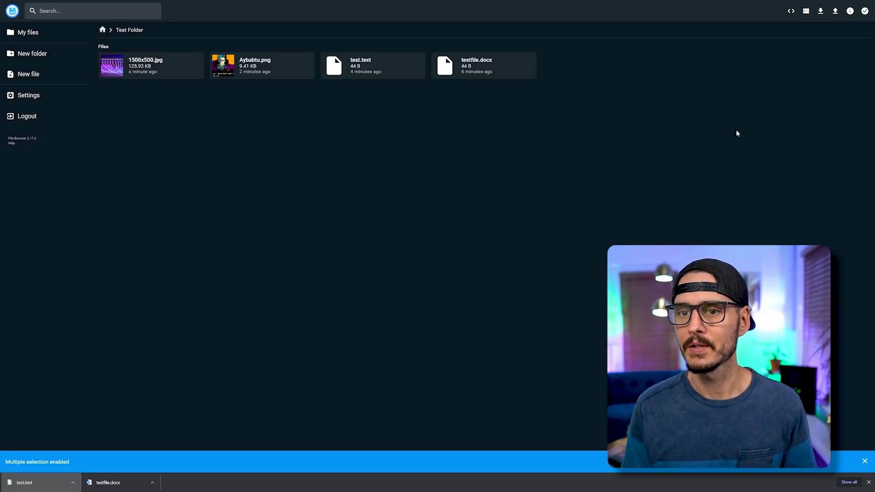
left_click(494, 75)
left_click(373, 74)
left_click(246, 71)
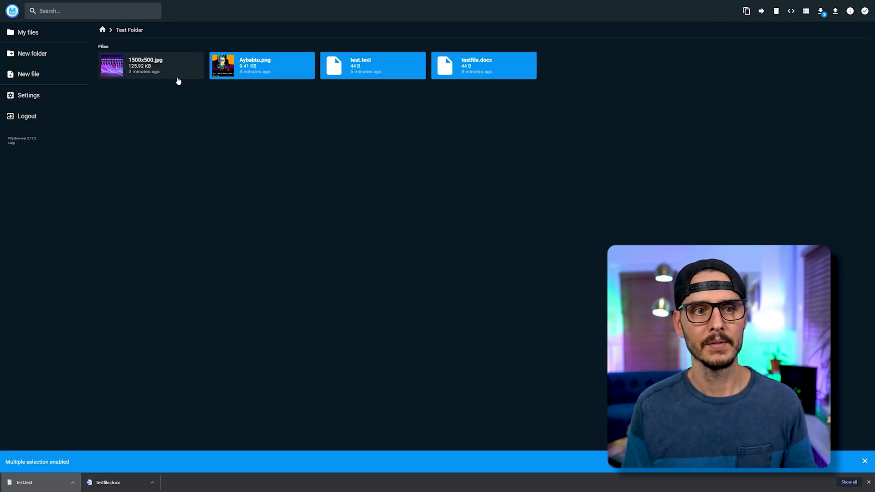
left_click(178, 77)
left_click(820, 11)
left_click(439, 212)
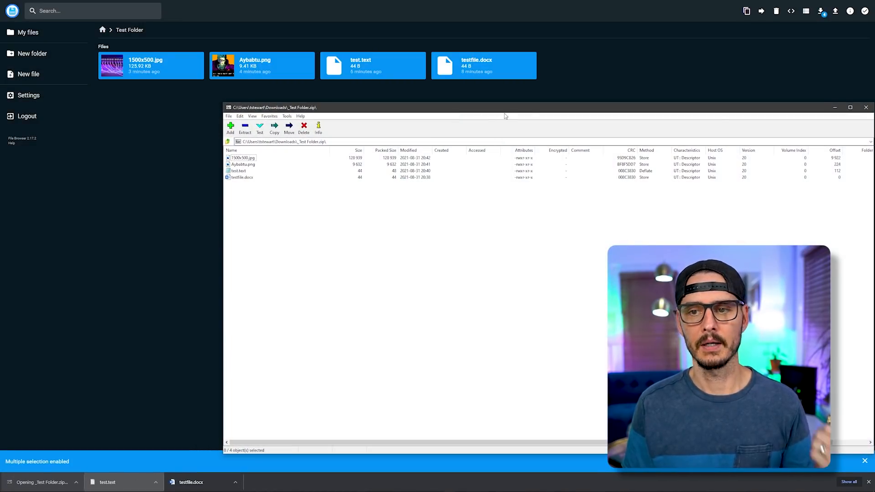
left_click(866, 107)
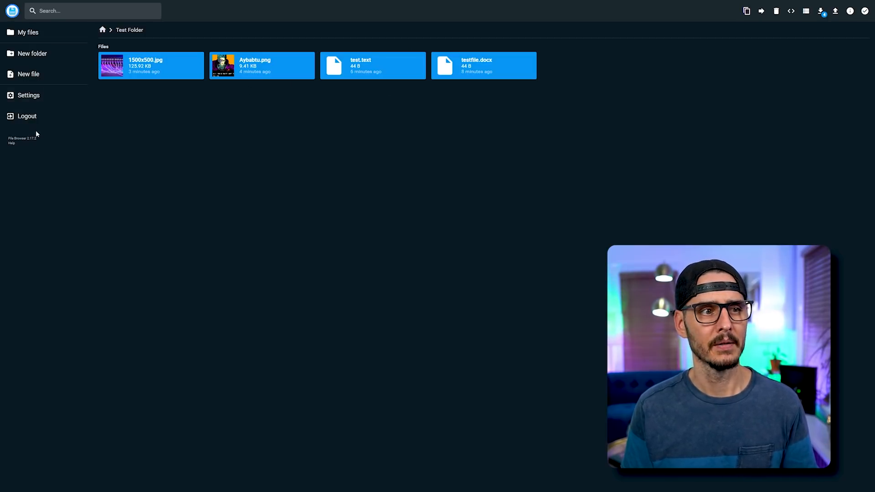
Go back to the home listing, open Test Folder and select 1500x500.jpg.
left_click(25, 99)
left_click(28, 32)
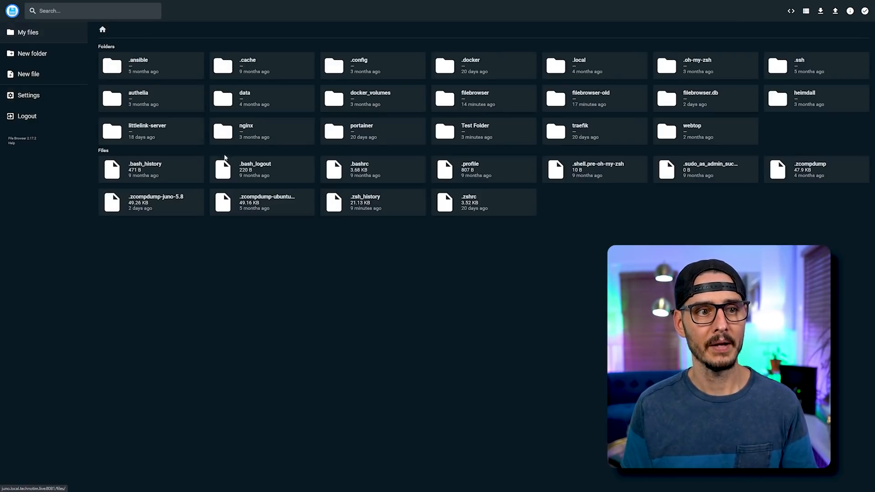
double_click(474, 138)
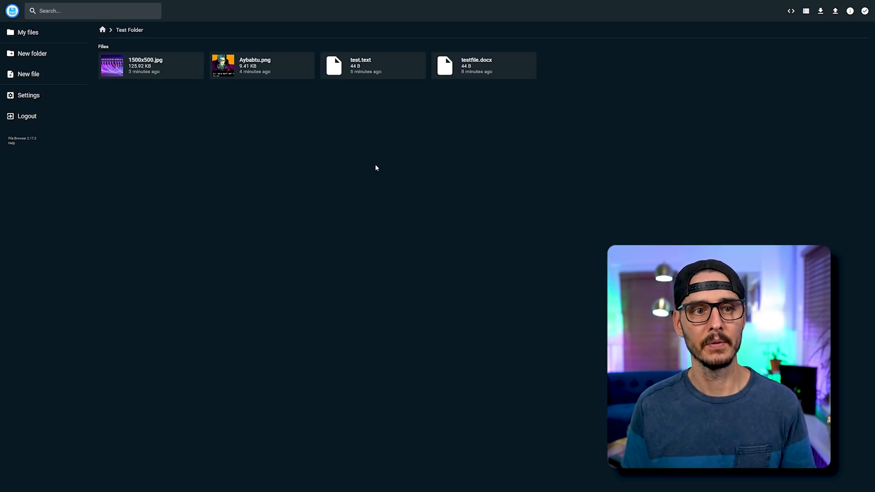
left_click(165, 75)
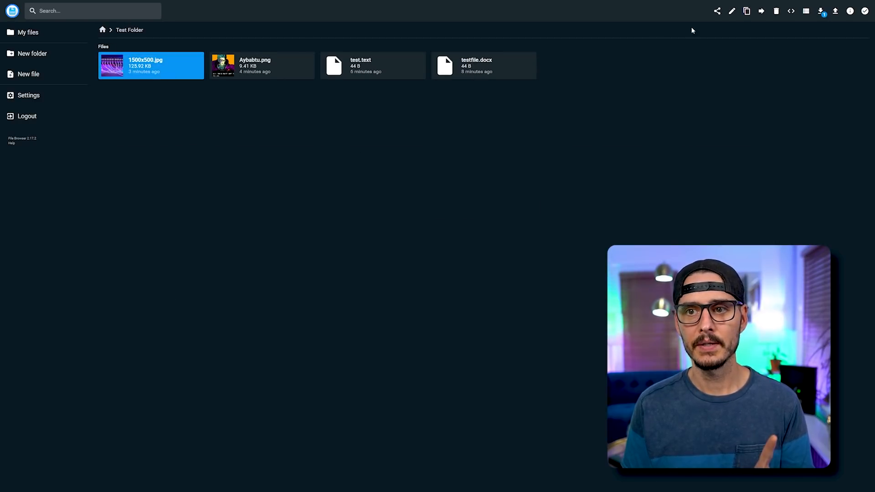
Create a 1-day share link for 1500x500.jpg and copy the new link.
left_click(717, 14)
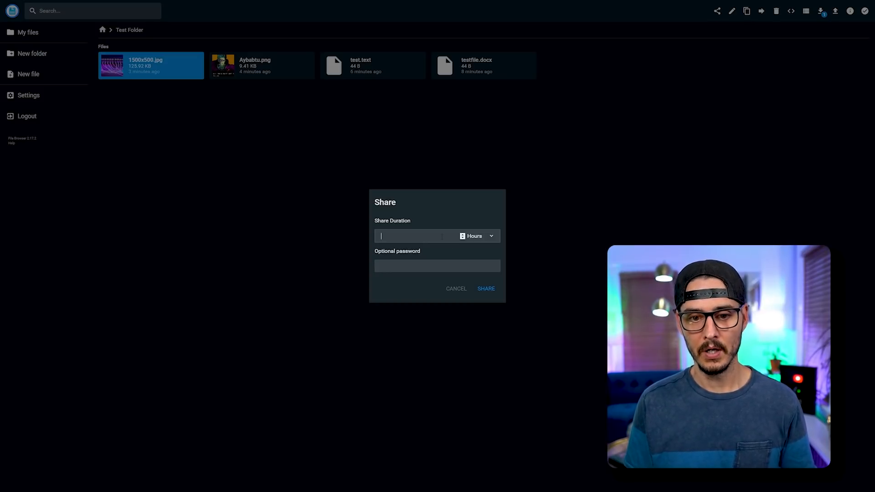
left_click(484, 236)
left_click(479, 242)
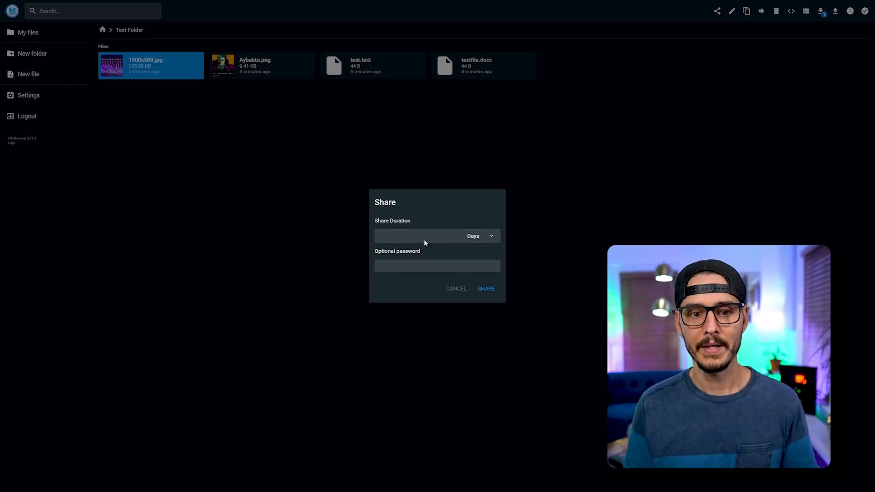
left_click(418, 269)
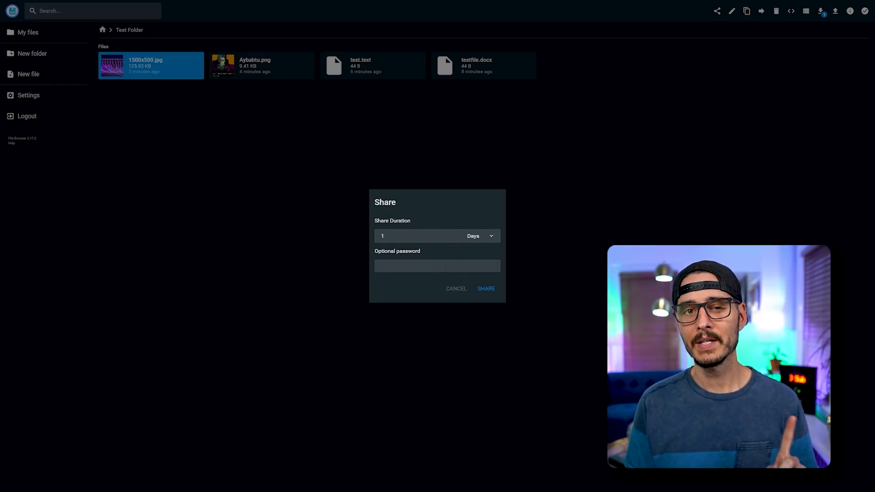
left_click(495, 295)
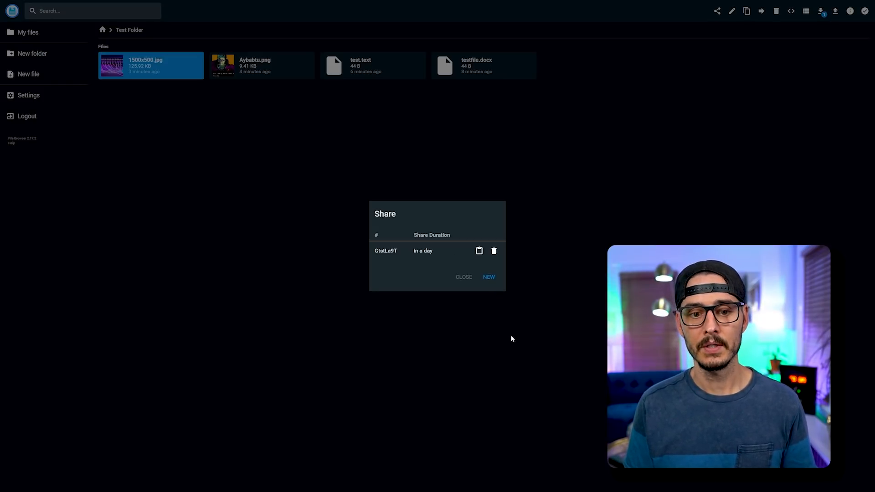
left_click(479, 251)
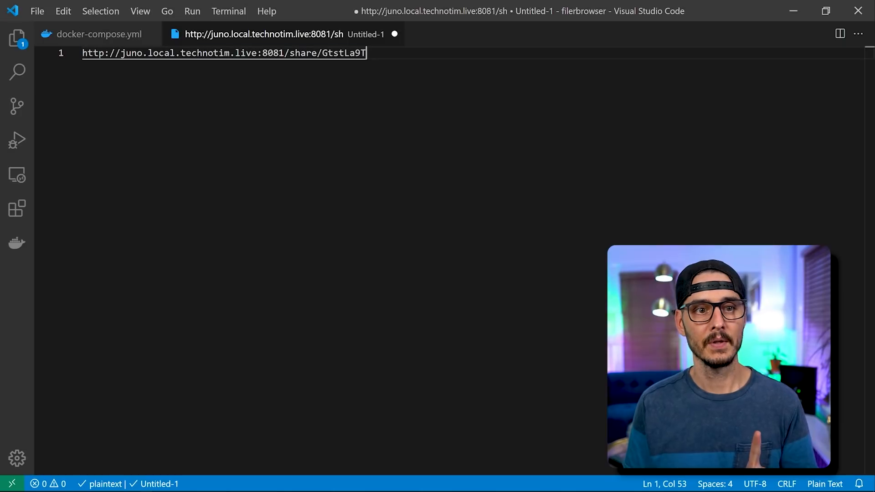
Select the pasted share URL in Untitled-1 and maximize the private Firefox window.
left_click_drag(367, 53, 81, 53)
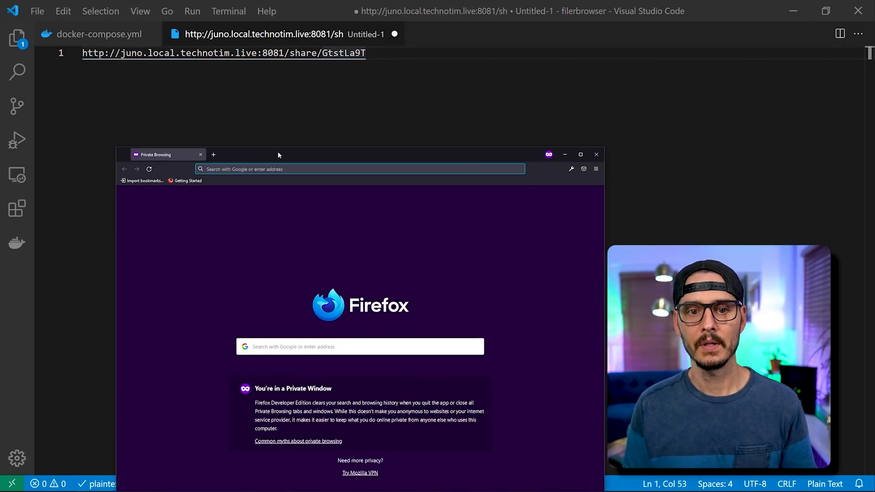
double_click(278, 155)
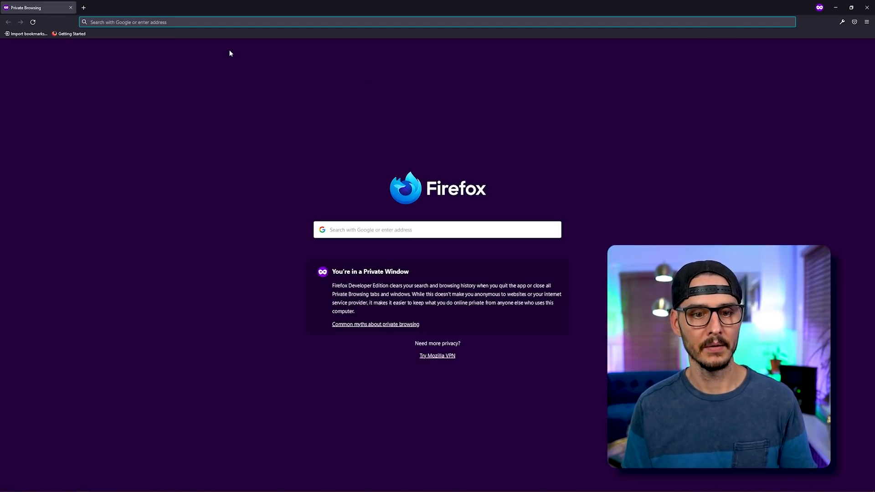
Open the share link in private Firefox, download 1500x500.jpg, view it in Photos, then close Photos.
key("ctrl+v")
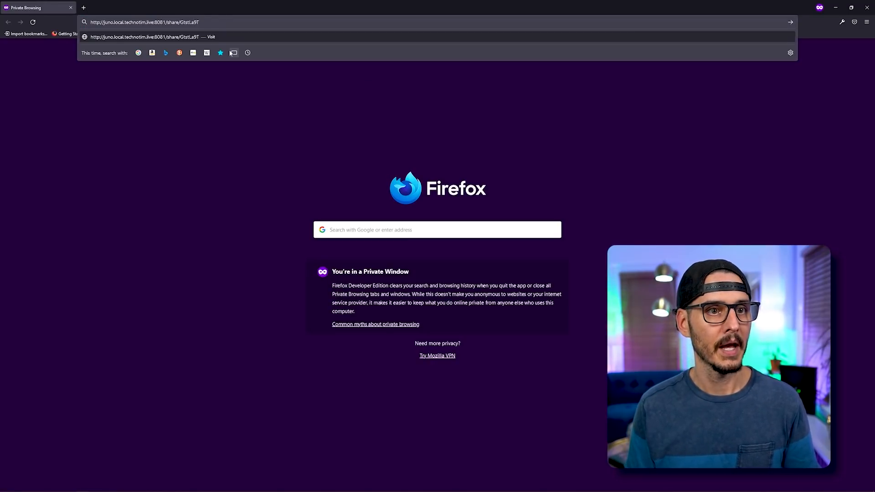
key("Return")
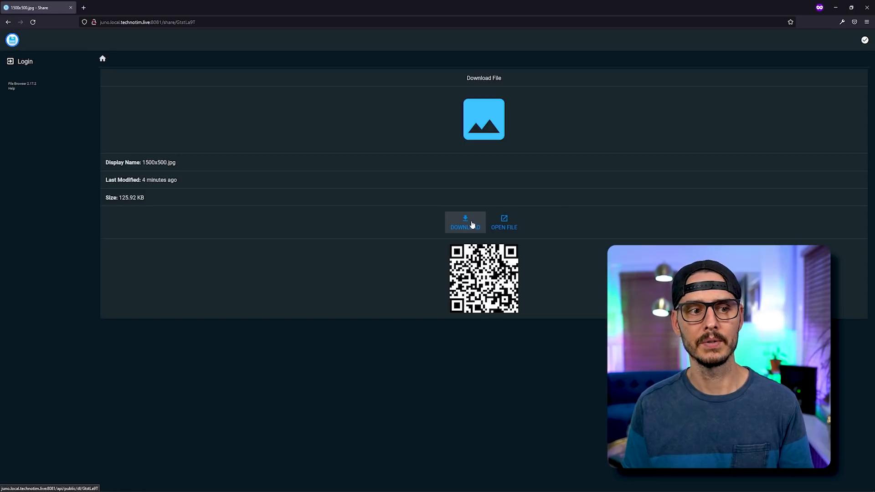
left_click(472, 225)
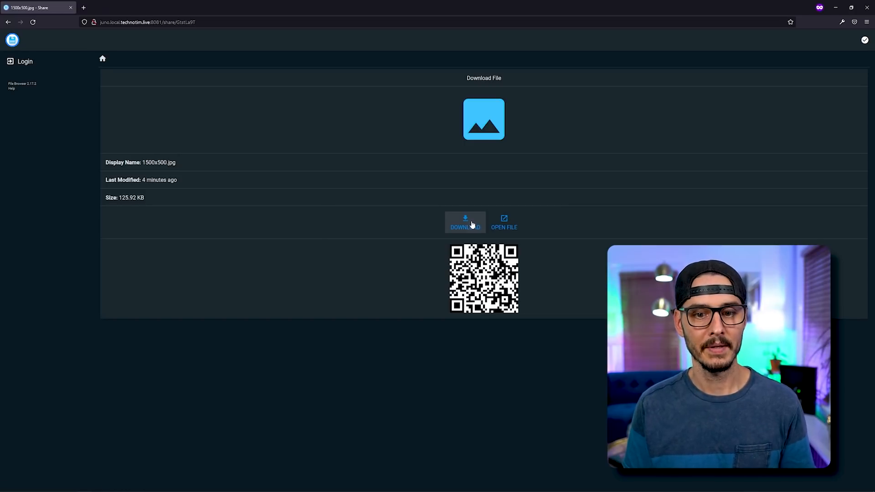
left_click(269, 258)
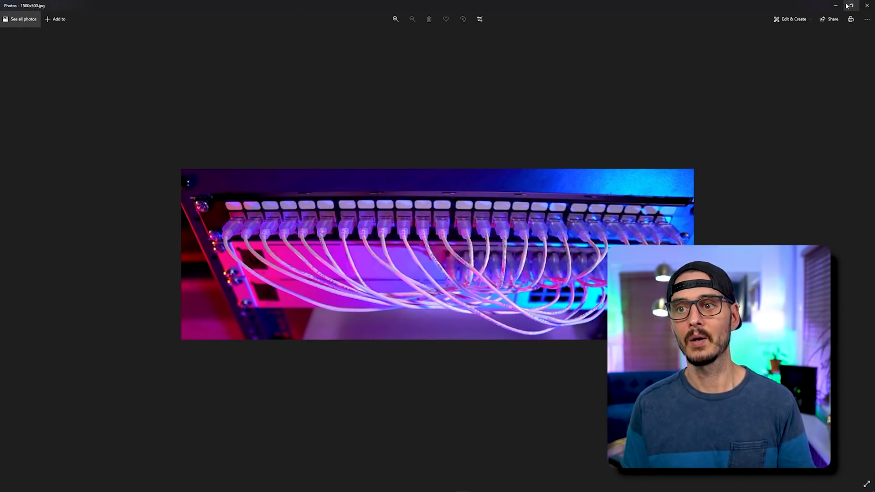
left_click(867, 6)
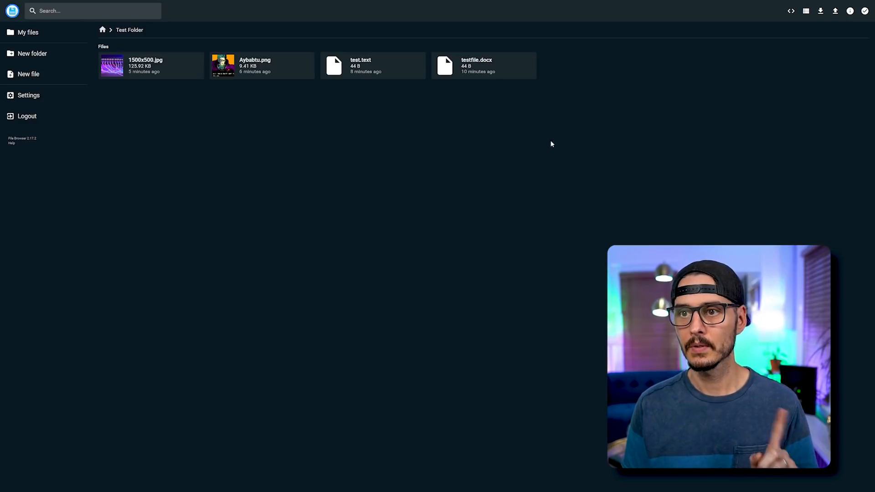
Select 1500x500.jpg and delete its existing one-day share link.
left_click(197, 69)
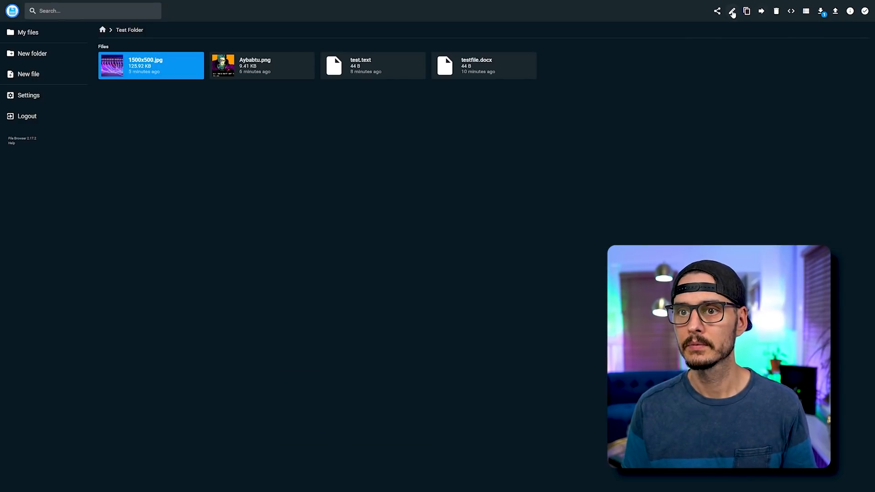
left_click(717, 11)
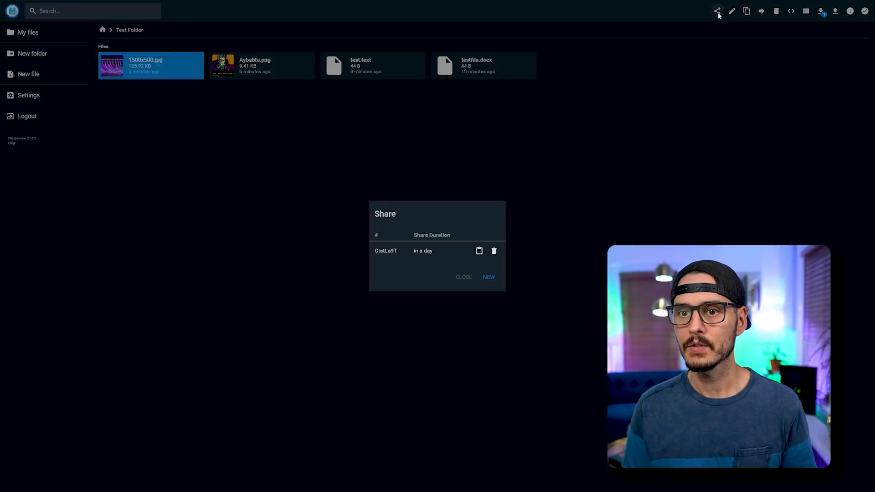
left_click(492, 255)
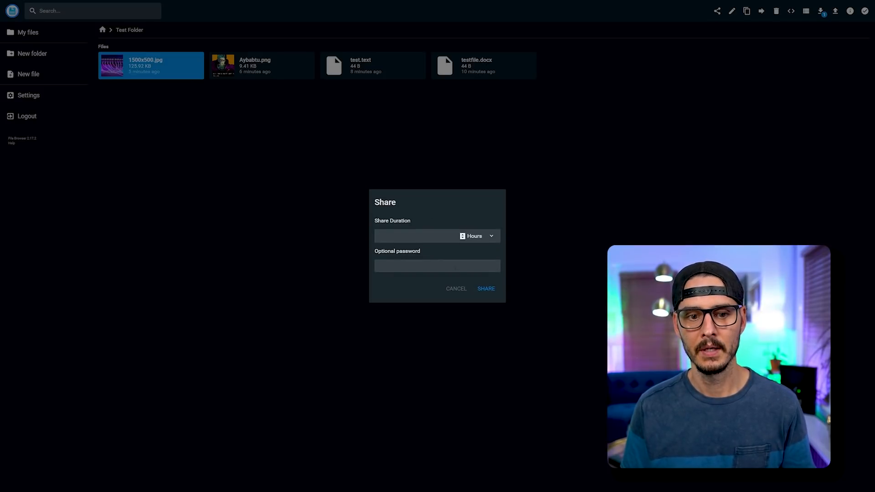
Create a new 30-second share for 1500x500.jpg protected by a password.
left_click(491, 235)
left_click(467, 244)
left_click(454, 236)
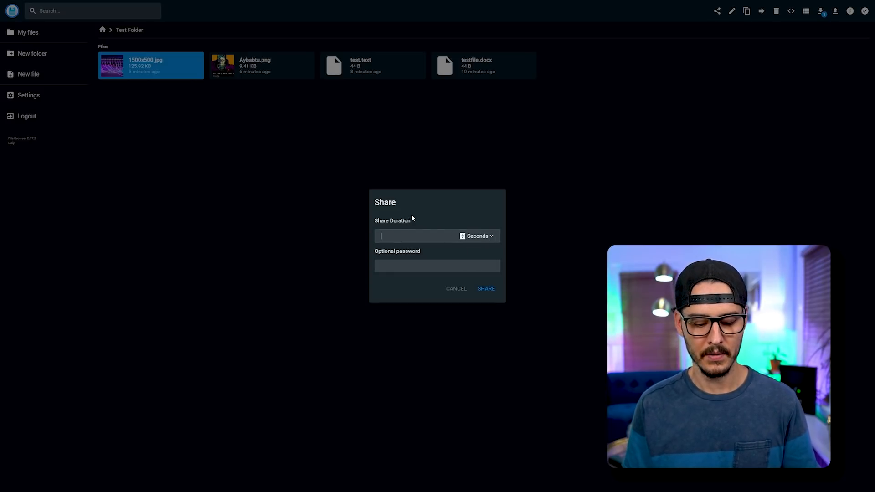
left_click(409, 266)
type("12345")
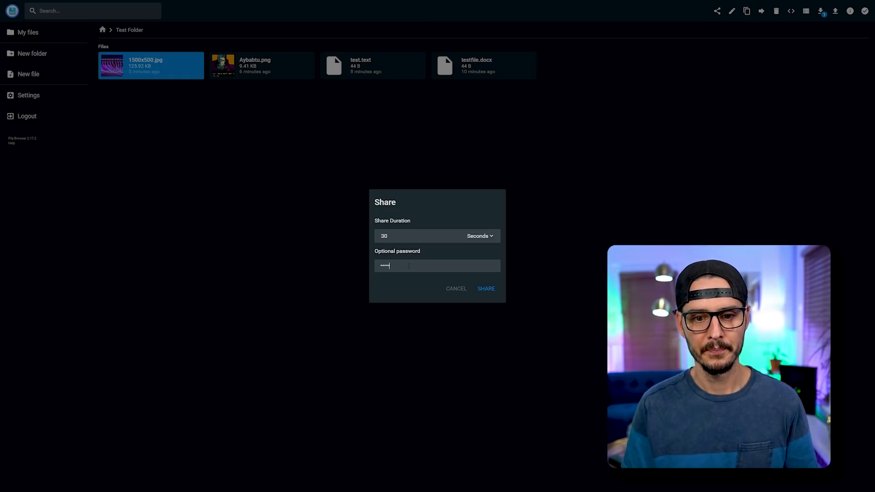
left_click(486, 289)
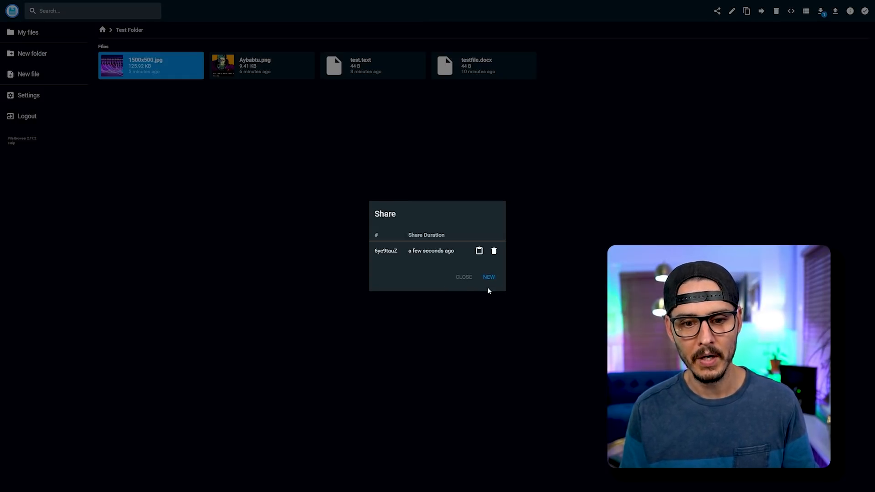
left_click(495, 252)
Maximize the private browser and open the new share link in its address bar.
key("alt+Tab")
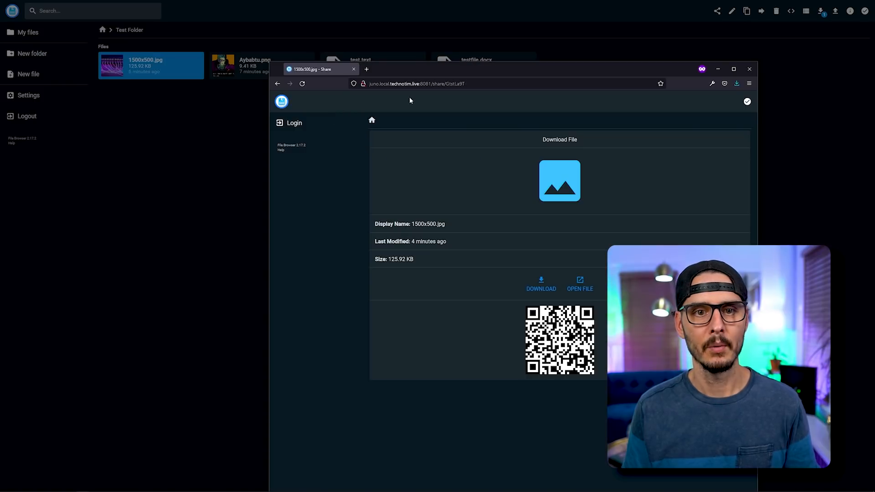
double_click(433, 68)
key("ctrl+l")
key("ctrl+v")
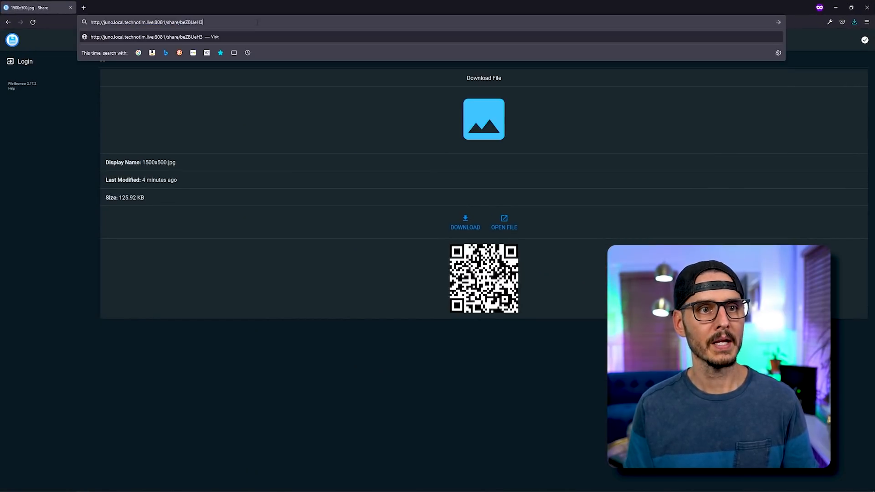
key("Return")
Unlock the share with its password, then reload after 30 seconds to confirm the link expired.
left_click(411, 259)
type("12345")
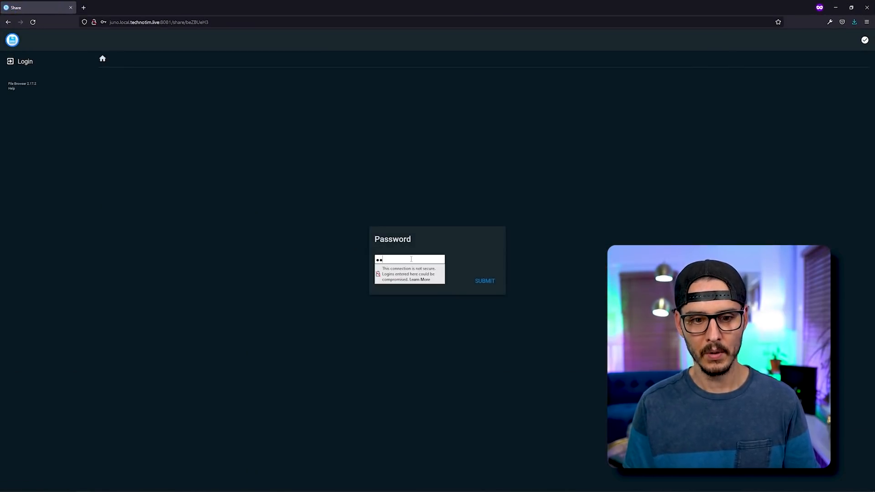
key("Return")
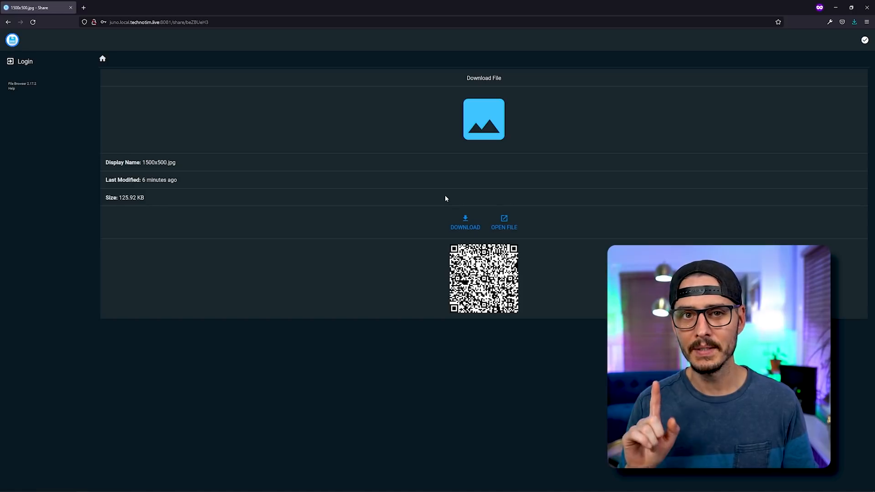
key("F5")
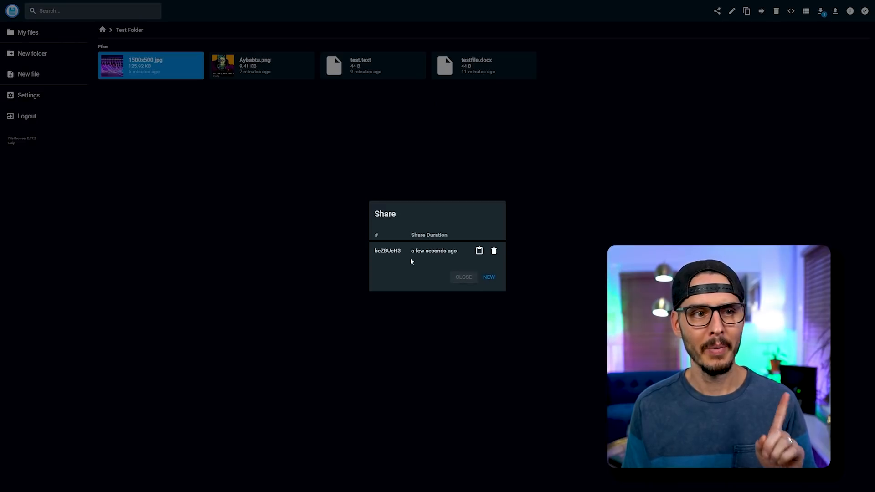
Close the Share dialog, then reopen sharing for the image and cancel without creating a share.
left_click(273, 209)
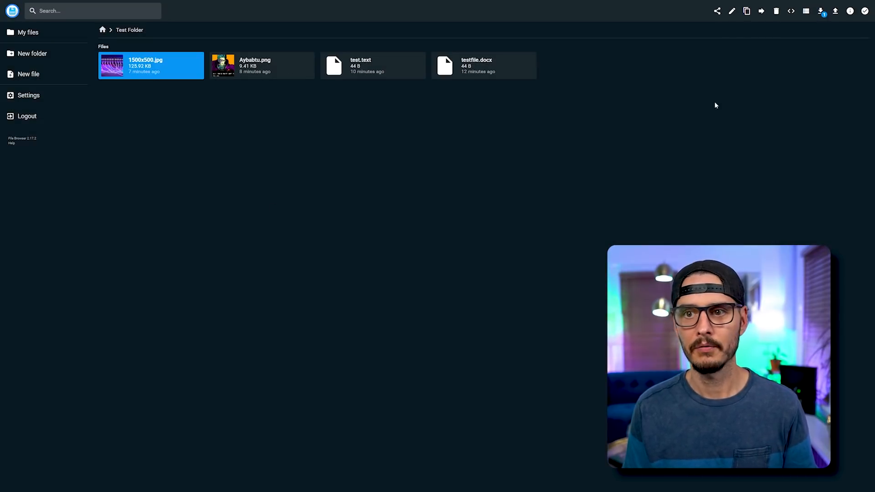
left_click(718, 11)
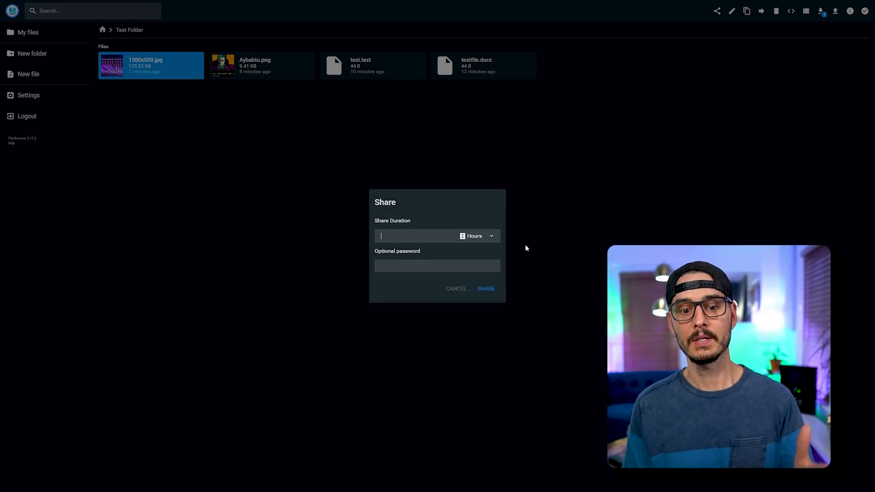
left_click(456, 290)
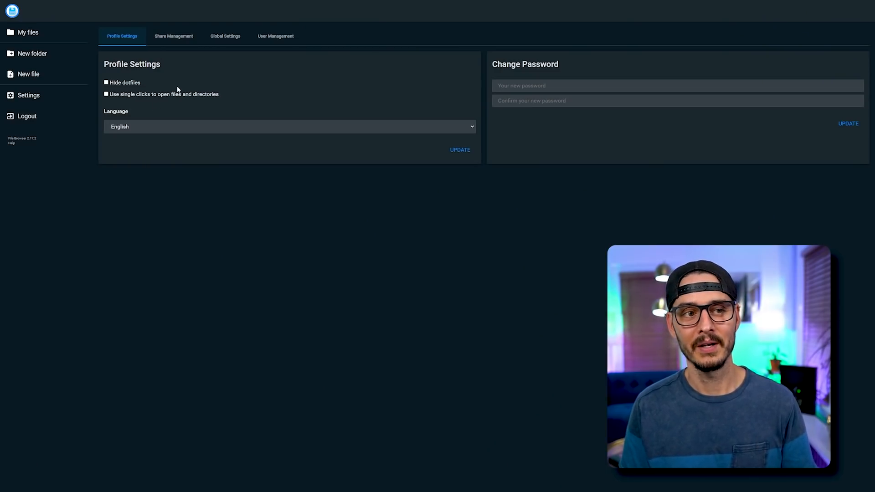
Check the managed shares list and the Test Folder's share dialog, then close it.
left_click(188, 41)
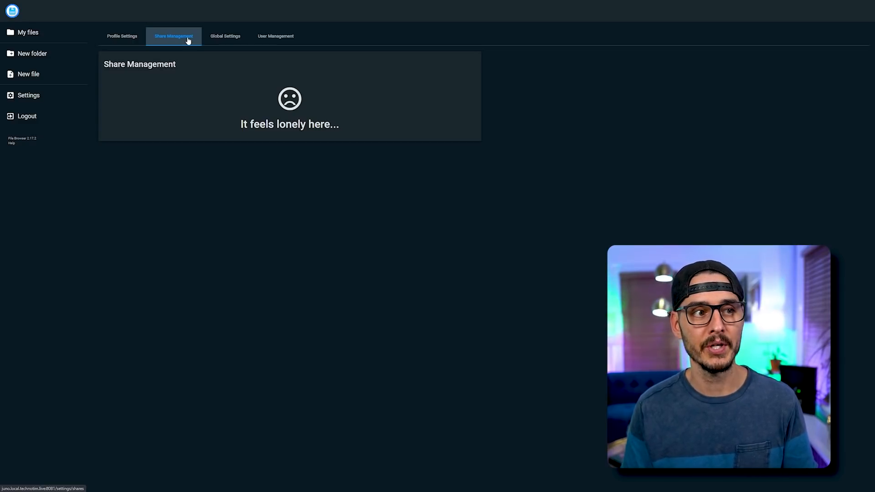
left_click(27, 32)
left_click(484, 131)
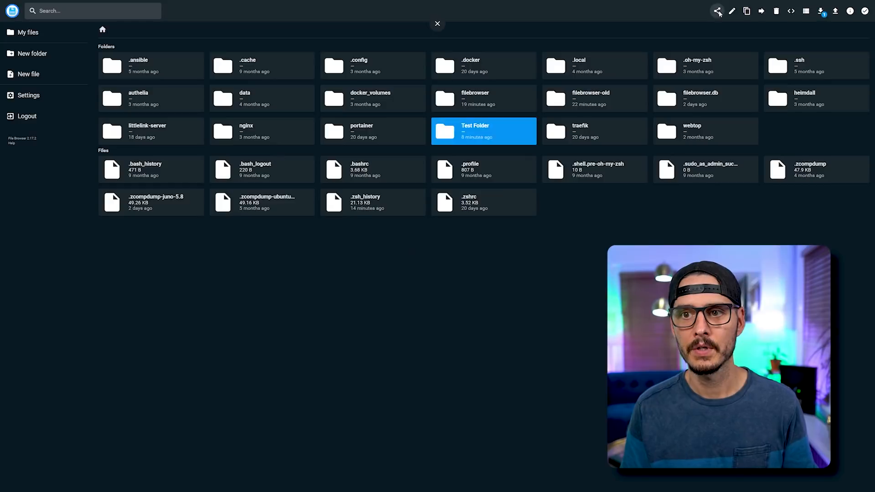
left_click(718, 10)
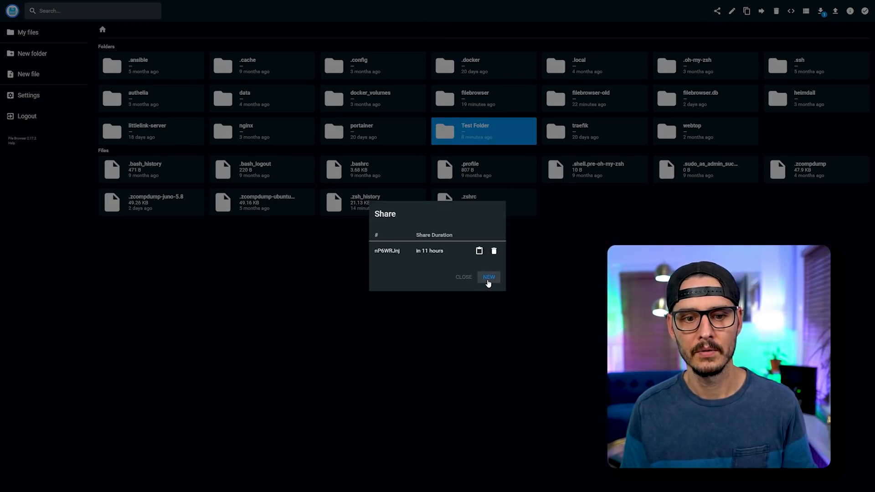
left_click(375, 343)
Delete the /Test Folder/ share from Share Management and confirm the deletion.
left_click(28, 95)
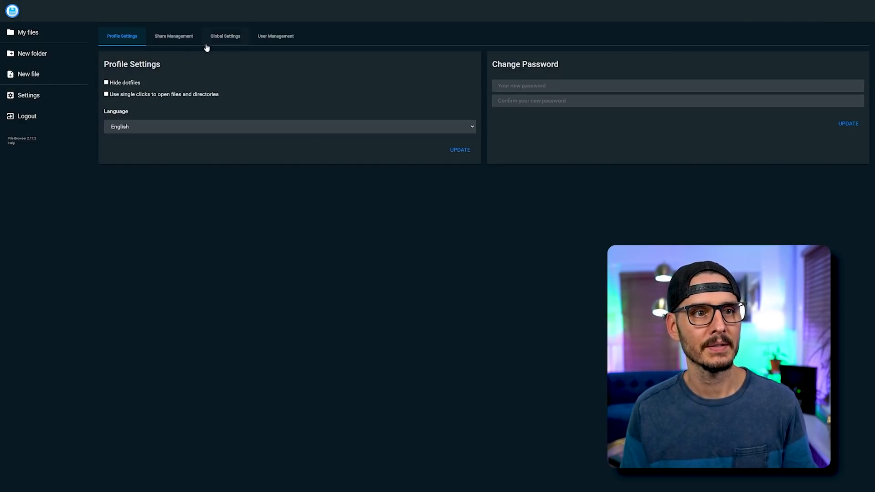
left_click(182, 39)
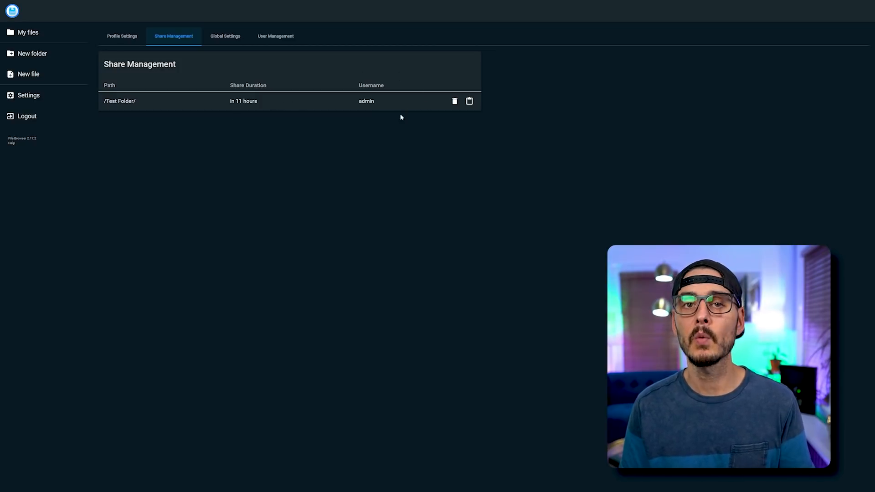
left_click(455, 102)
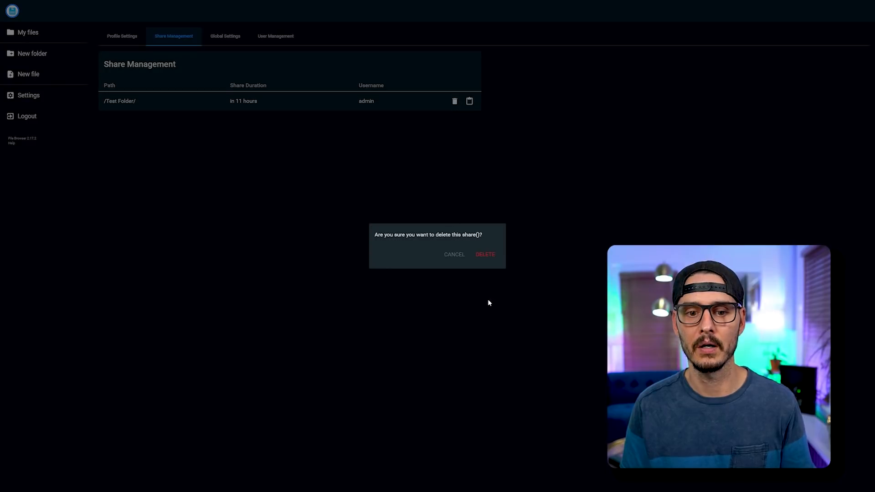
double_click(469, 235)
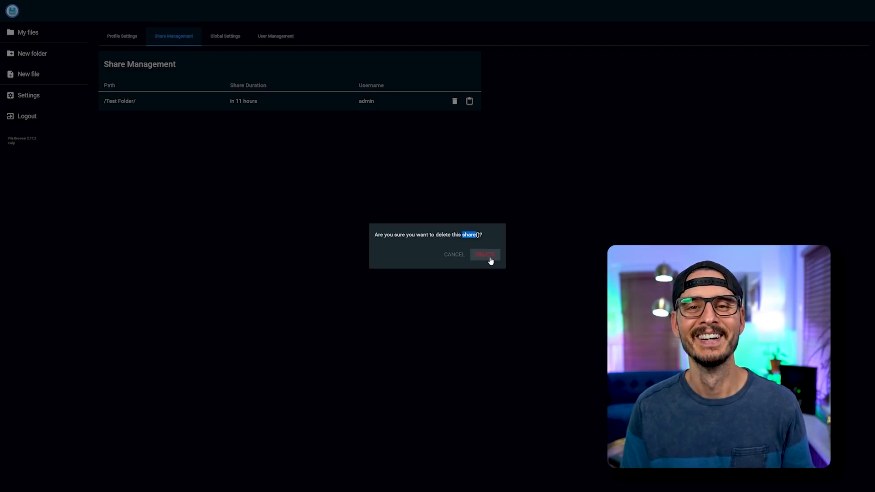
left_click(494, 258)
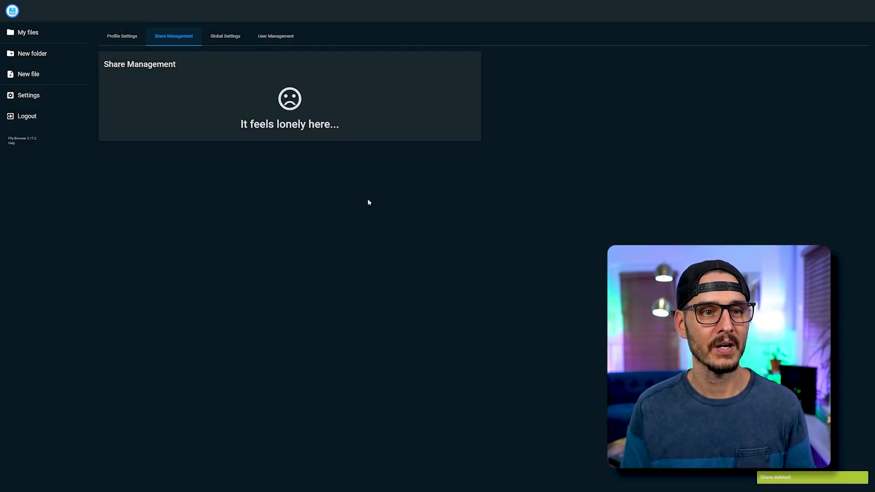
left_click(225, 36)
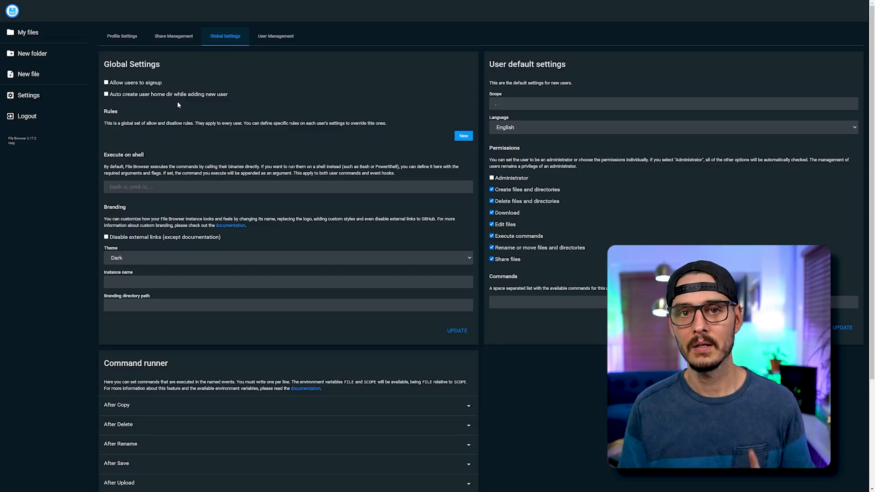
Scroll through Global Settings to review the Dark theme and new-user default permissions.
scroll(343, 203, "down", 1)
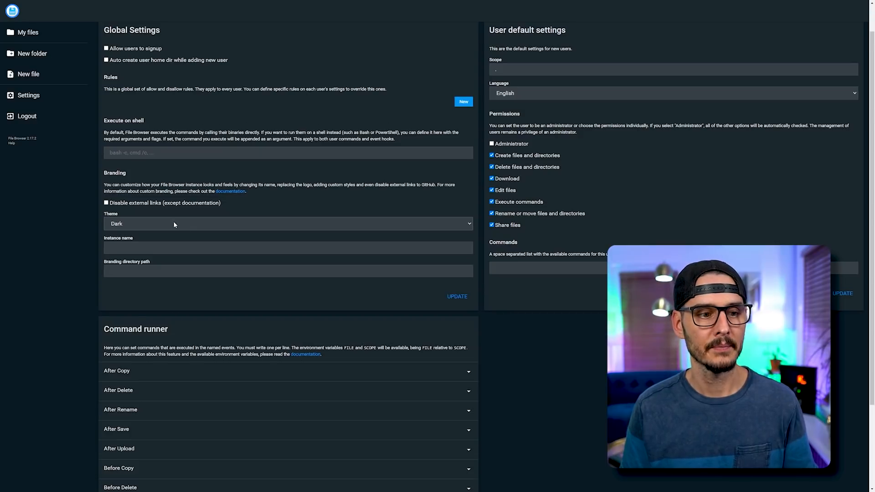
scroll(173, 221, "down", 3)
Expand the After Copy and After Delete command runner hooks.
left_click(297, 269)
scroll(362, 236, "up", 2)
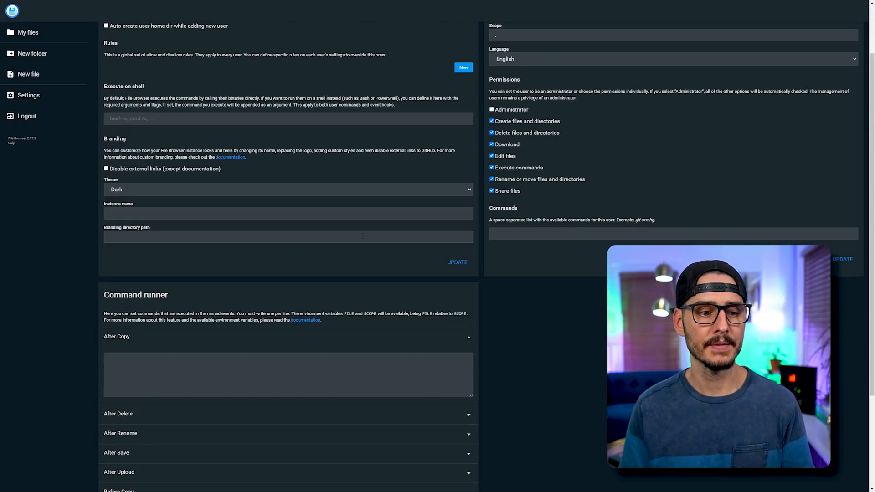
scroll(357, 261, "down", 1)
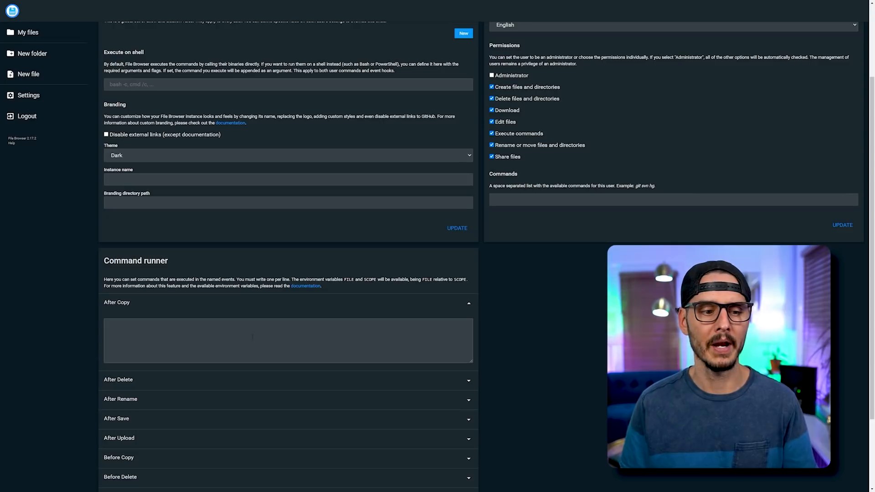
scroll(319, 365, "down", 1)
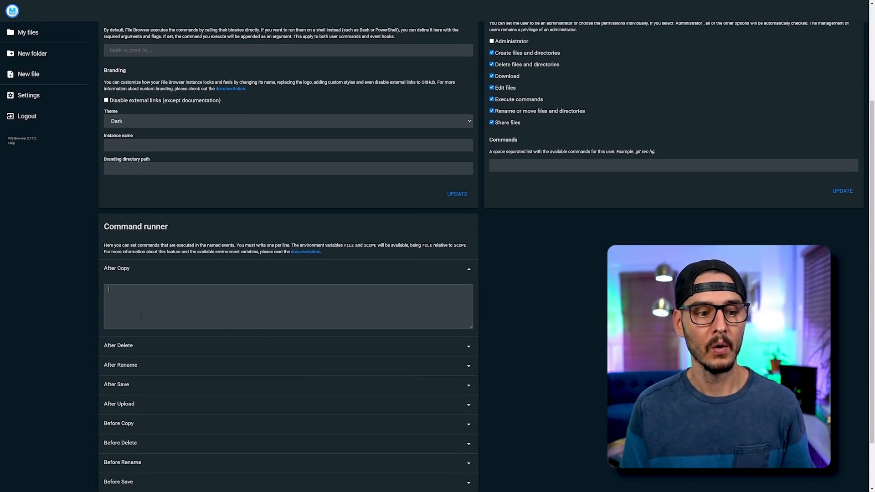
left_click(172, 345)
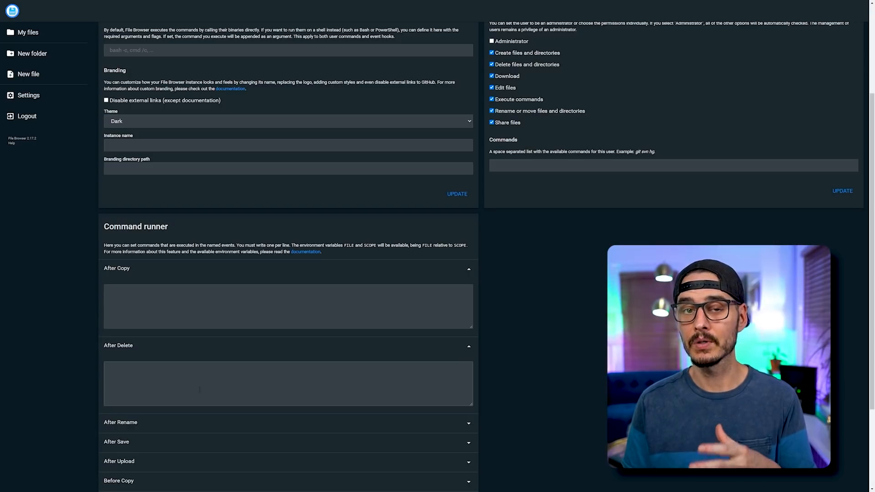
scroll(199, 389, "down", 1)
Expand the After Rename and After Save hooks and scroll to confirm all are empty.
left_click(200, 390)
scroll(203, 390, "down", 1)
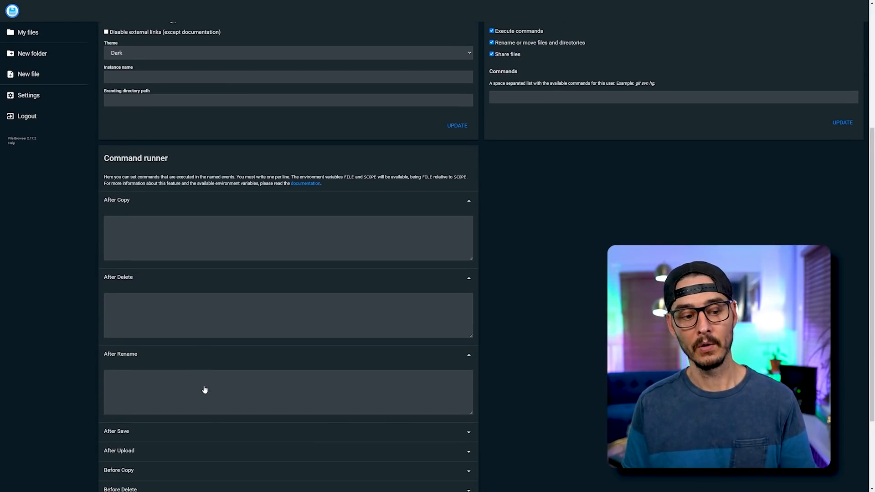
scroll(204, 389, "down", 1)
left_click(217, 395)
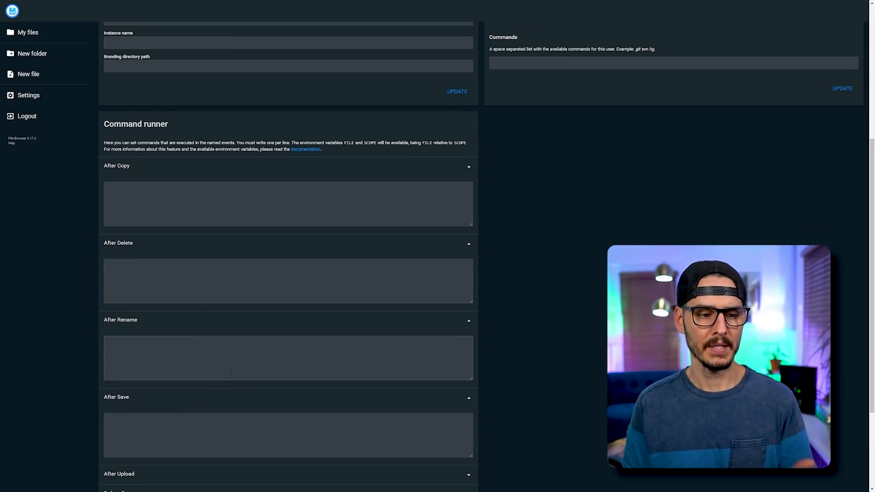
scroll(232, 375, "down", 4)
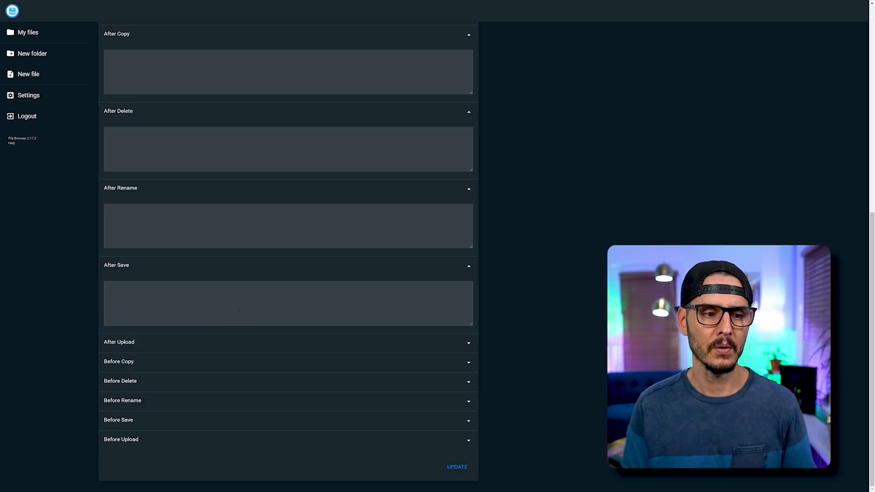
scroll(301, 265, "up", 4)
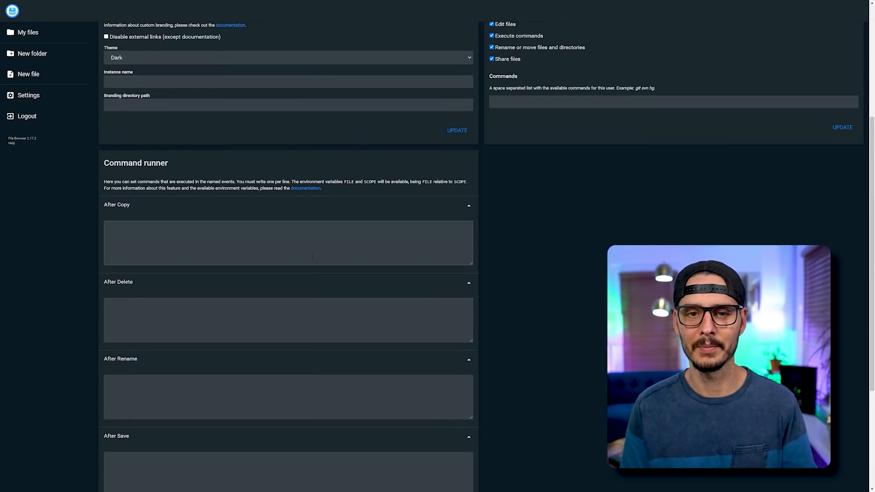
scroll(312, 257, "up", 5)
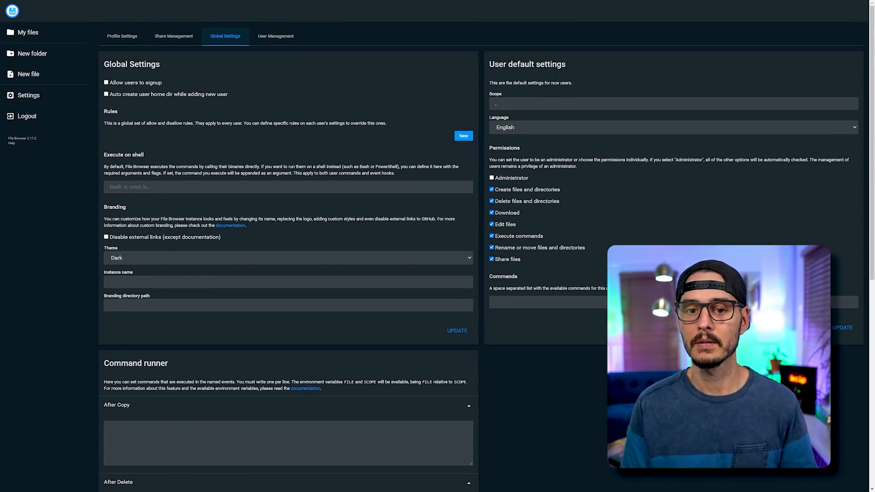
scroll(588, 175, "down", 1)
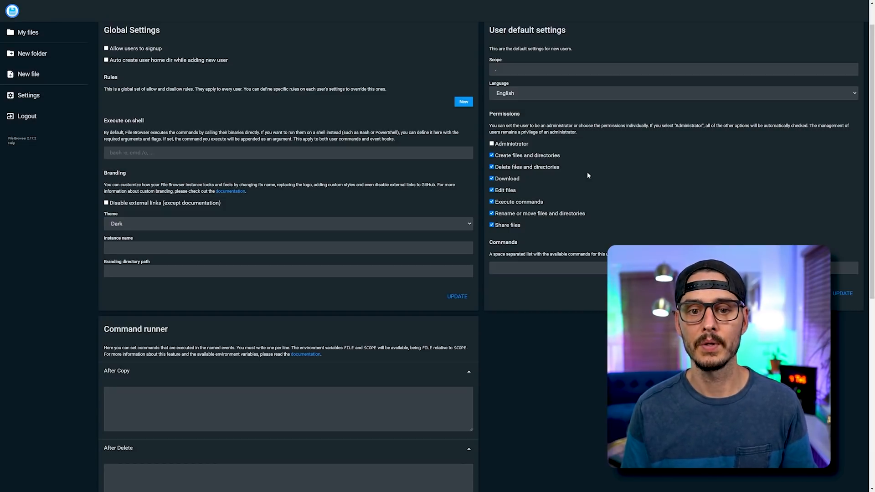
scroll(588, 175, "up", 1)
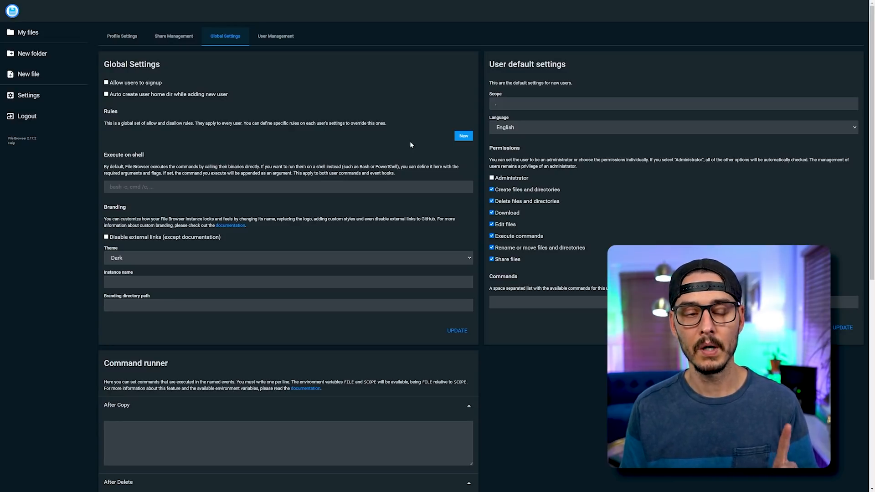
Add a new user named 'test' with a password and the default scope, and save it.
left_click(275, 36)
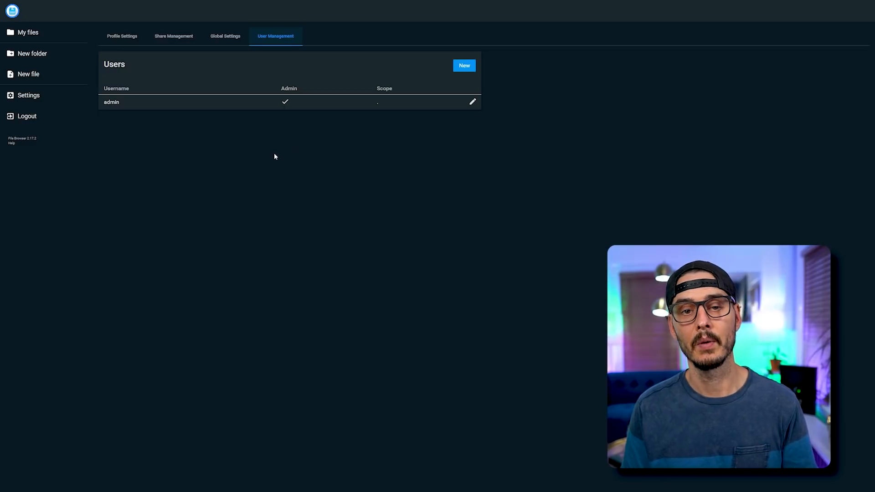
left_click(464, 66)
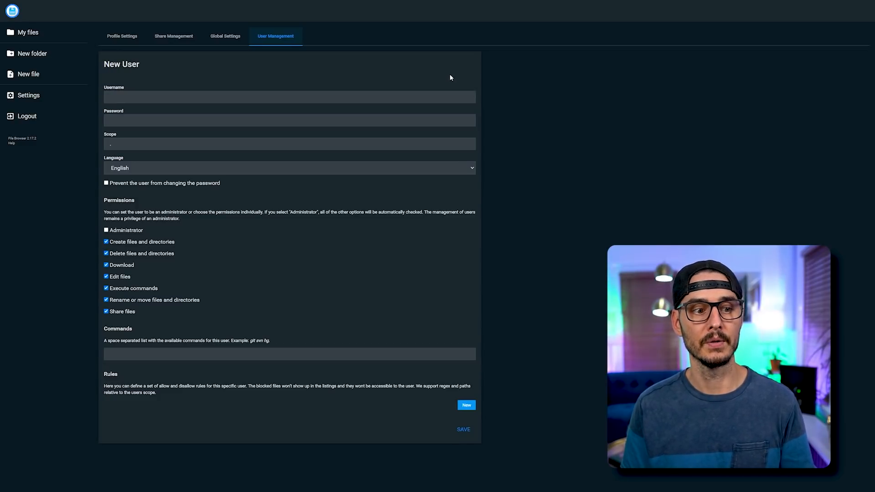
type("test")
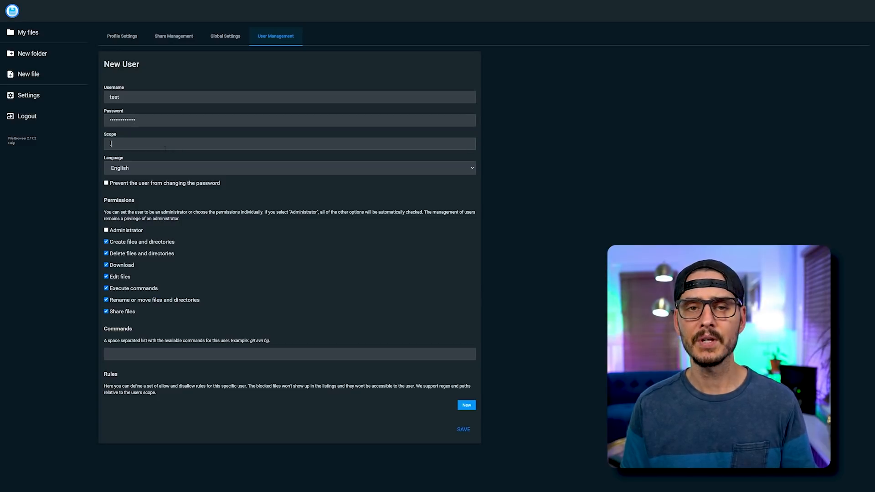
left_click(110, 144)
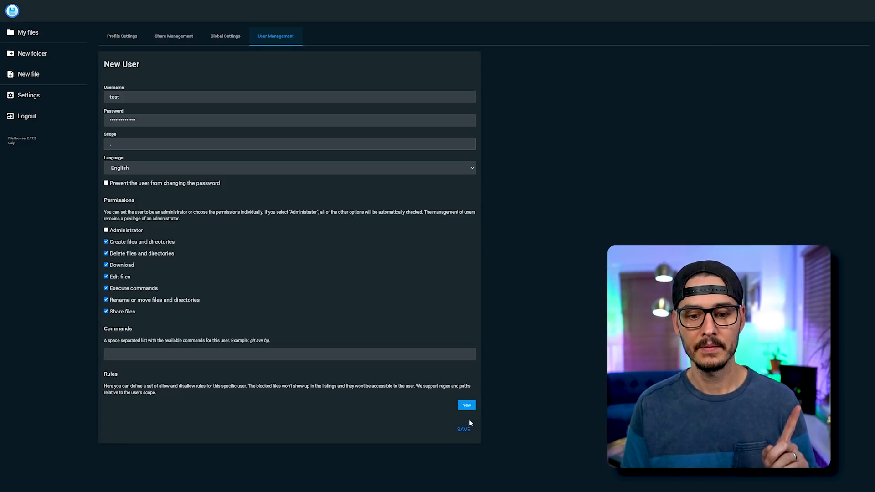
left_click(463, 431)
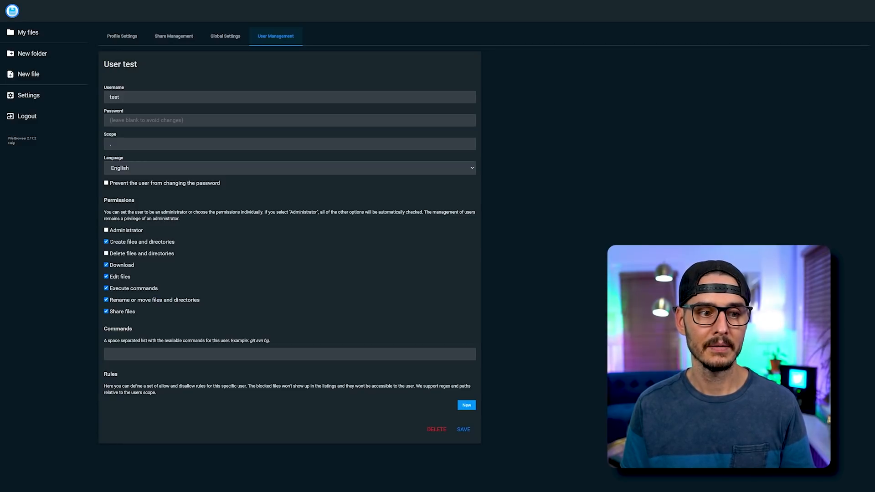
Remove the test user's edit, execute and rename/move permissions, save, then delete that user.
left_click(107, 278)
left_click(107, 289)
left_click(106, 301)
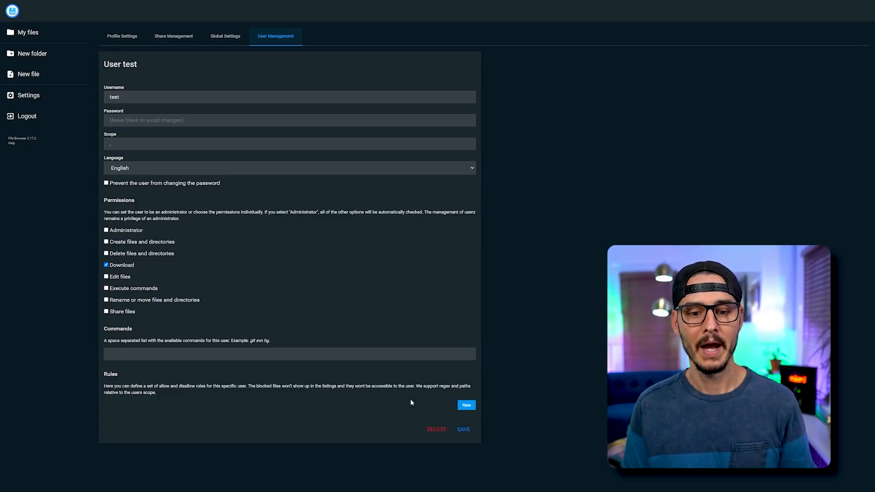
left_click(463, 430)
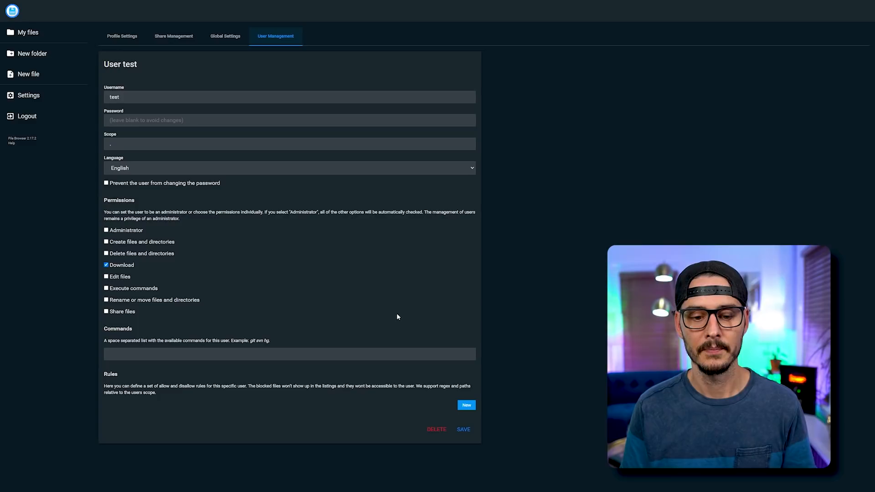
left_click(437, 429)
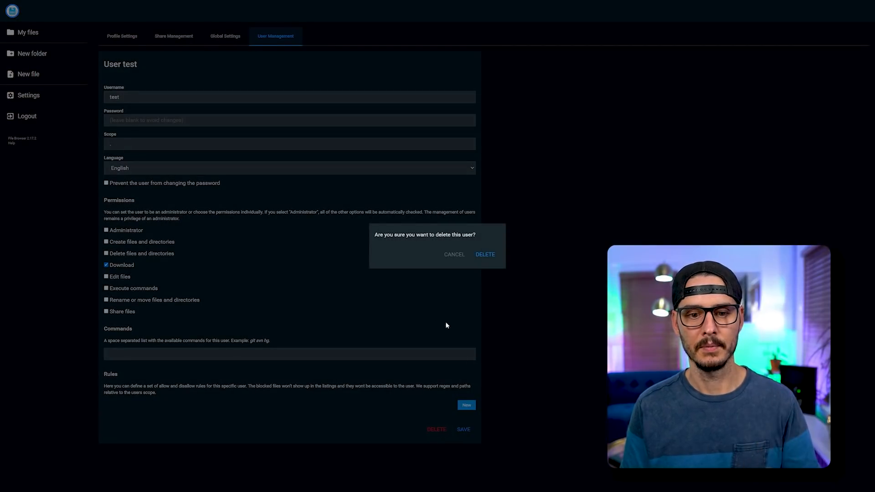
left_click(487, 255)
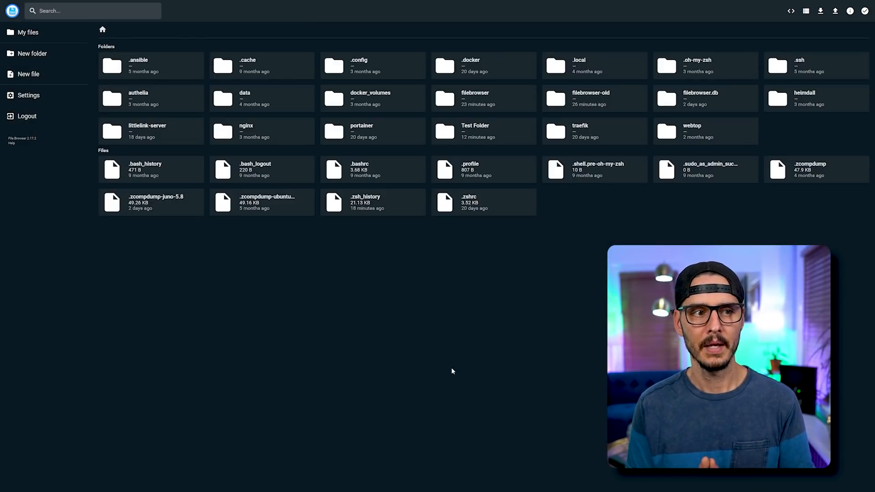